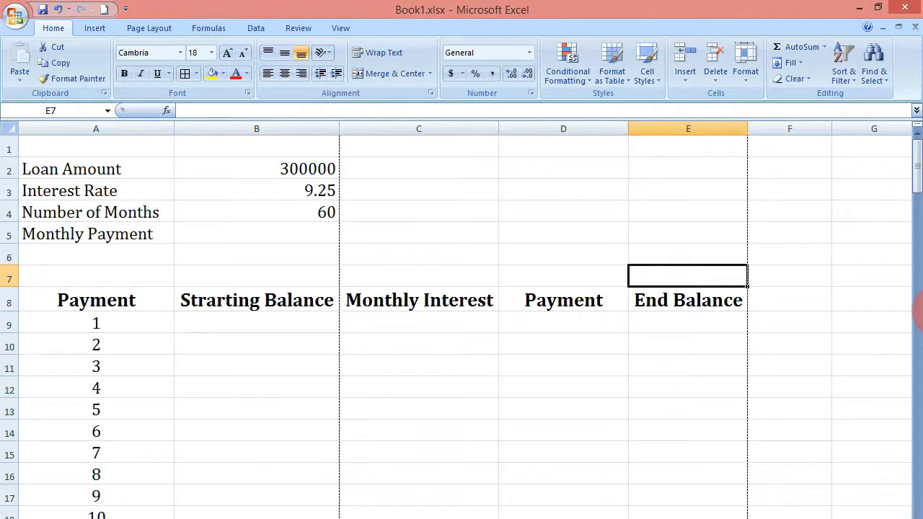
Step: Label the interest rate as p.a. in the cell next to the 9.25 rate
left_click(334, 212)
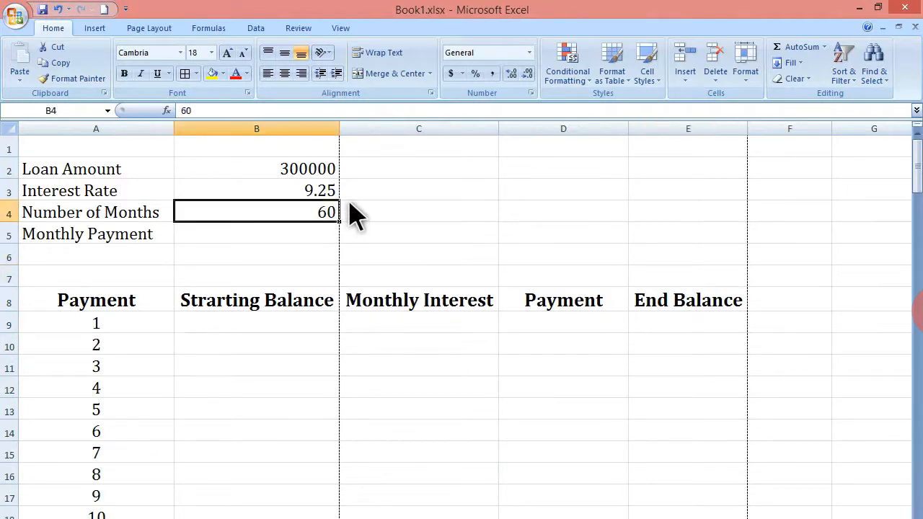
left_click(278, 237)
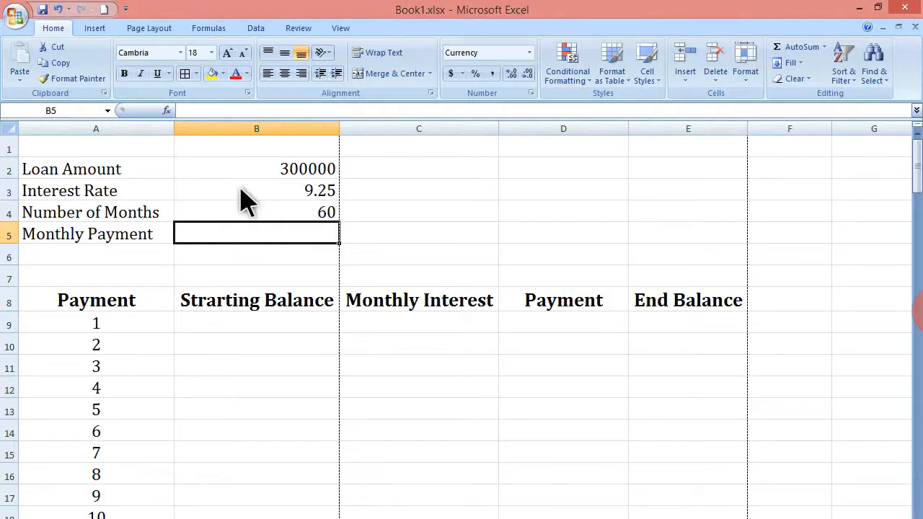
left_click(337, 192)
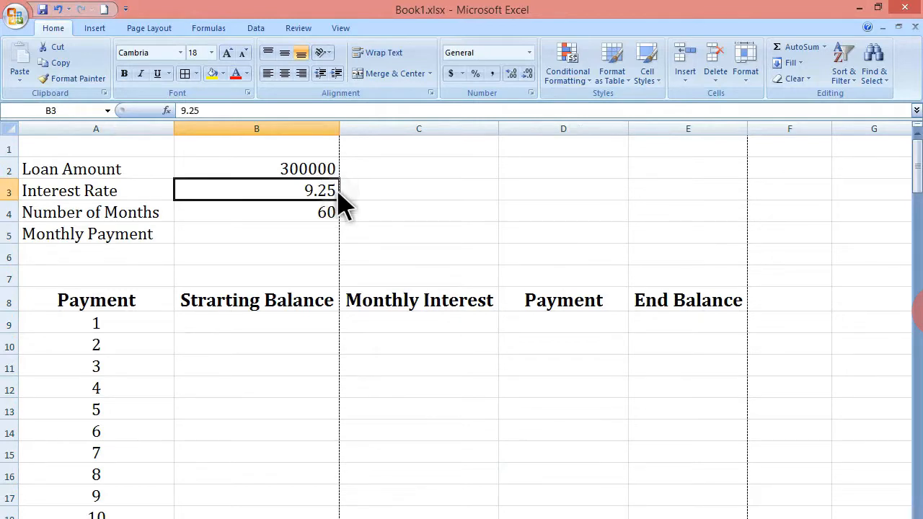
left_click(390, 191)
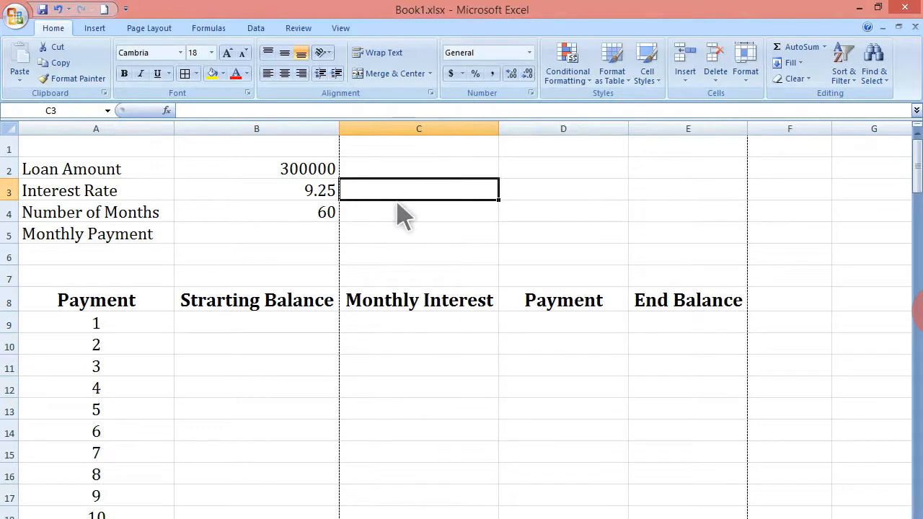
type("p.a.")
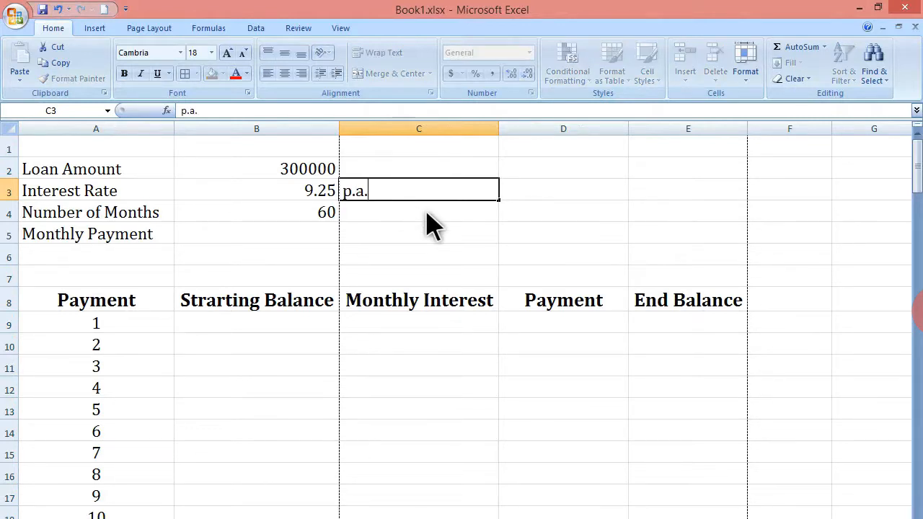
left_click(426, 208)
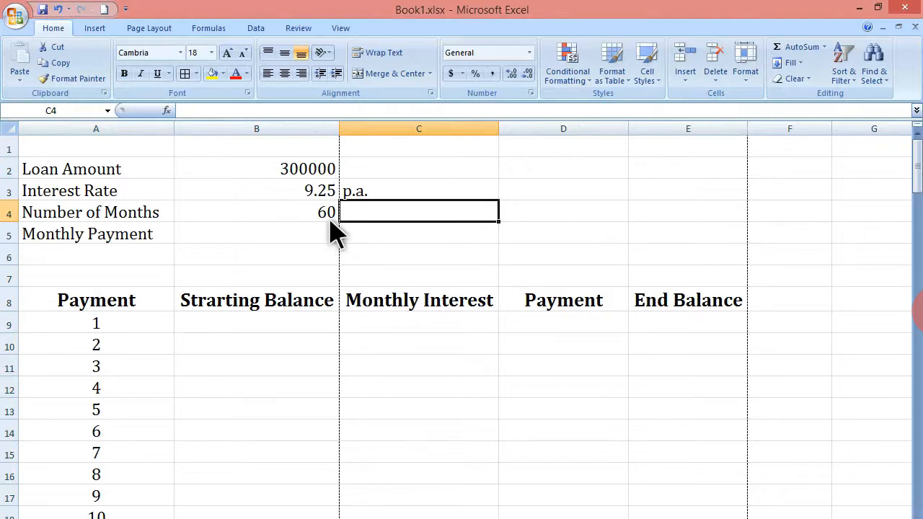
Step: Start a formula in the Monthly Payment cell and insert the PMT function from the Financial category
left_click(313, 238)
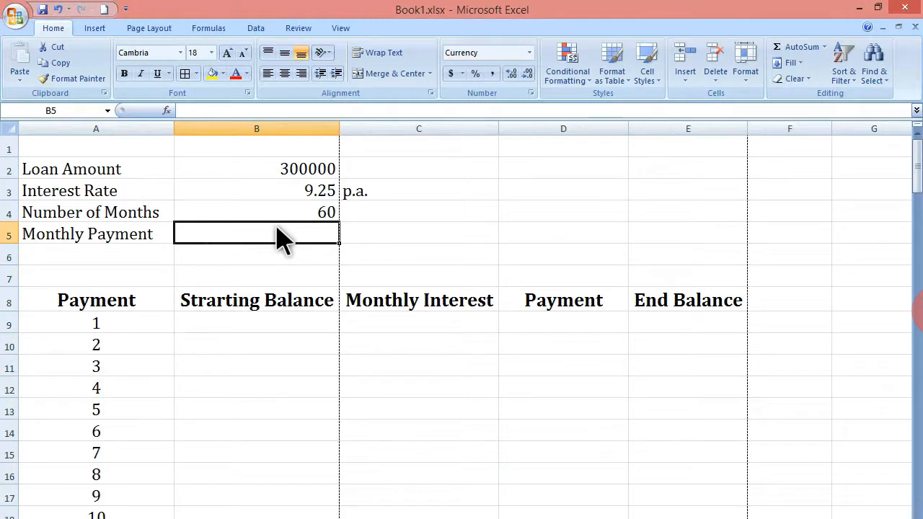
type("=")
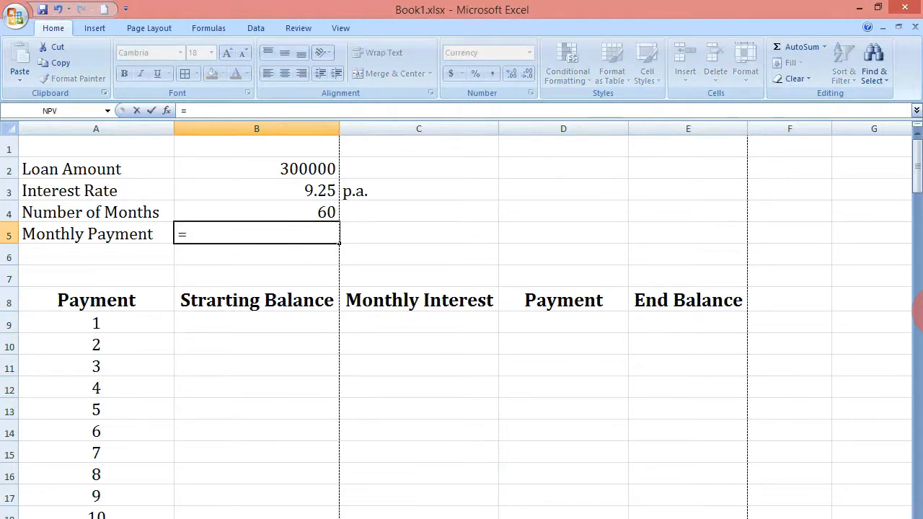
type("p")
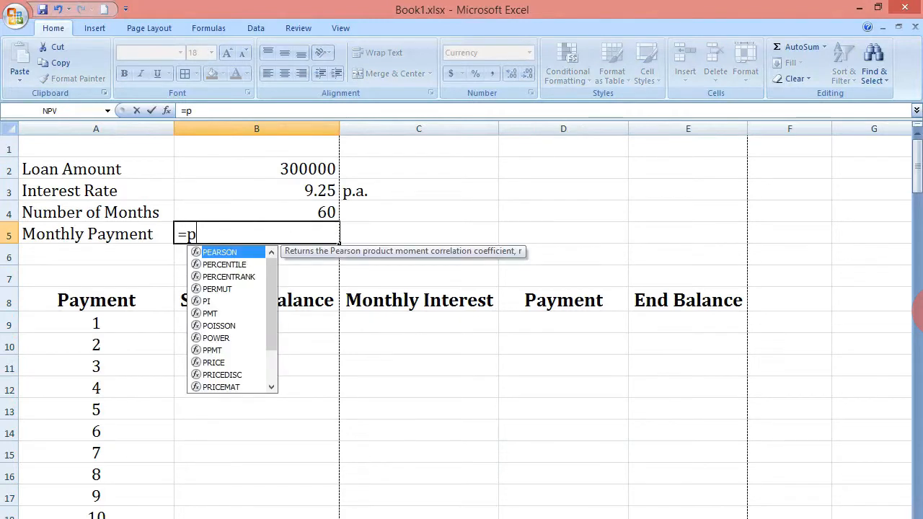
type("mt")
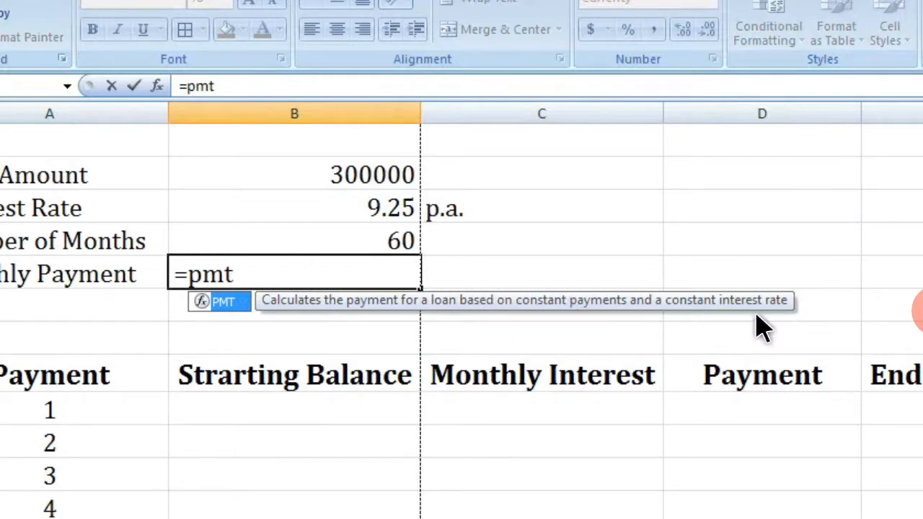
key("BackSpace")
key("BackSpace")
key("BackSpace")
key("BackSpace")
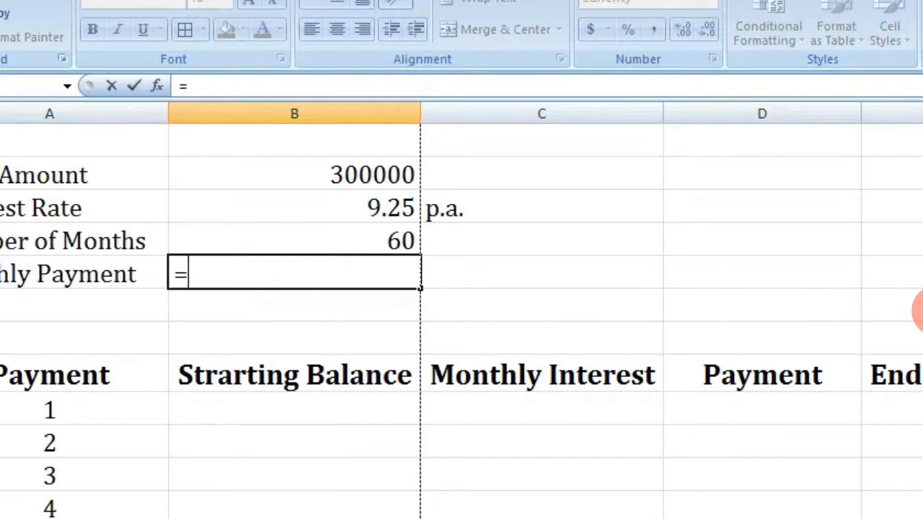
left_click(159, 86)
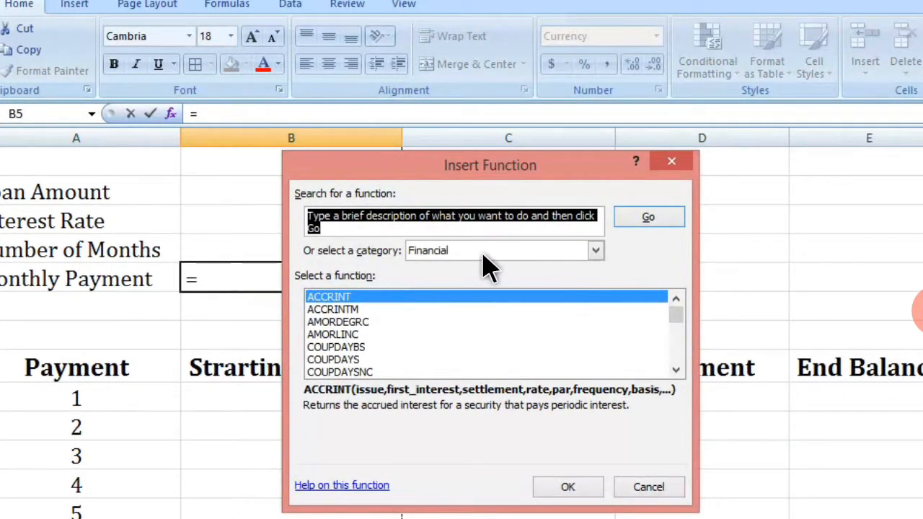
left_click(365, 335)
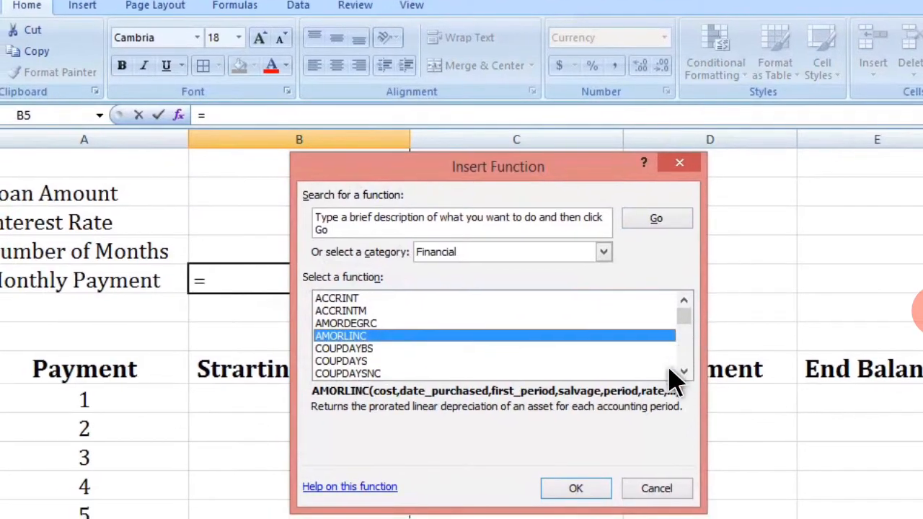
left_click(664, 396)
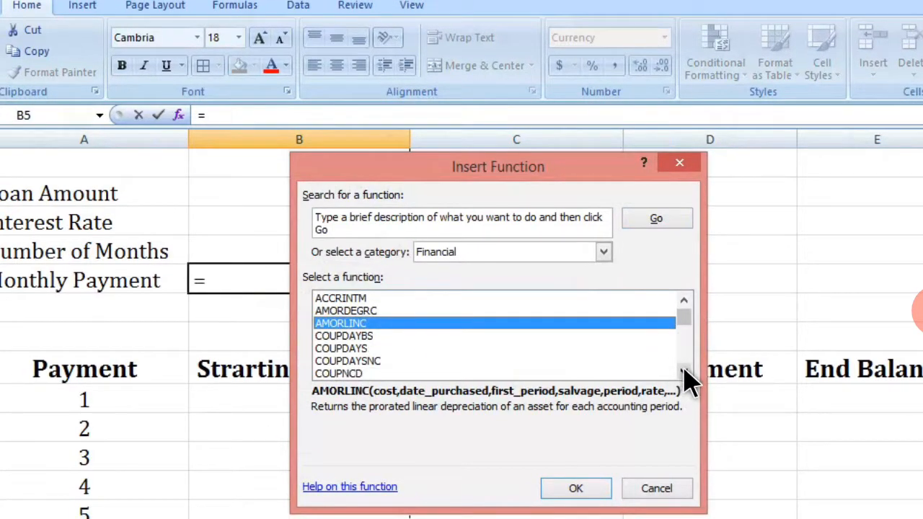
left_click_drag(683, 374, 683, 373)
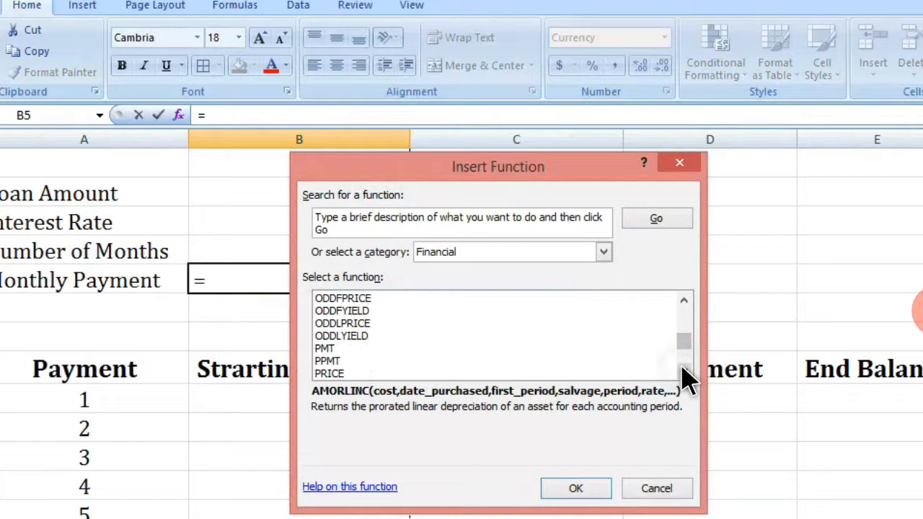
left_click(328, 349)
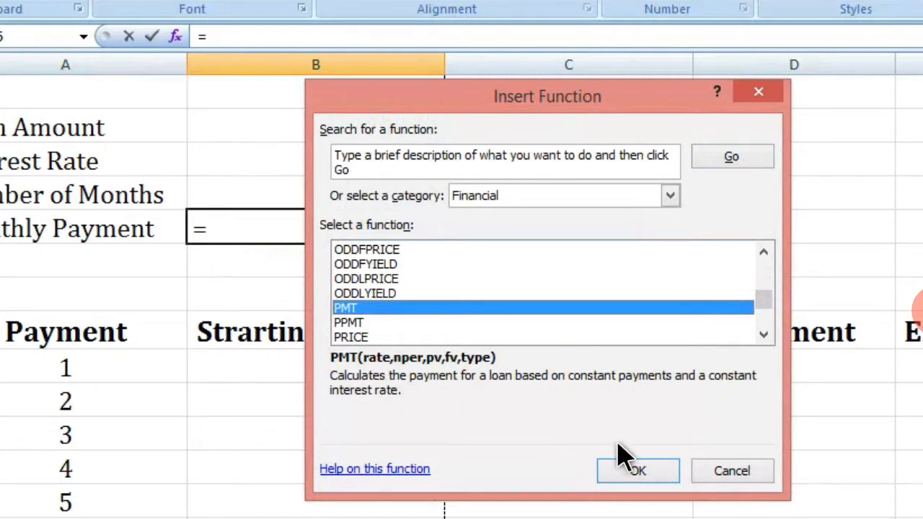
left_click(620, 470)
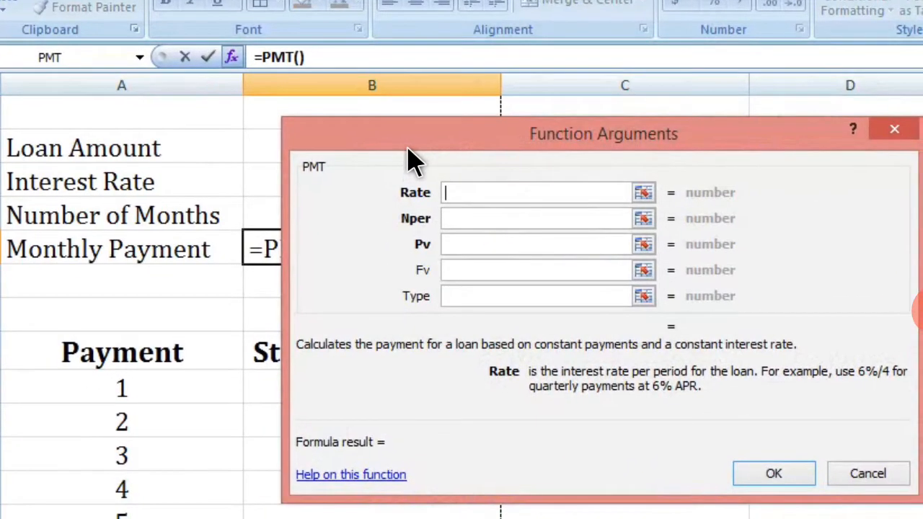
Step: Set the PMT Rate argument to B3/12/100, the annual interest rate cell converted to a monthly fraction
type("C1")
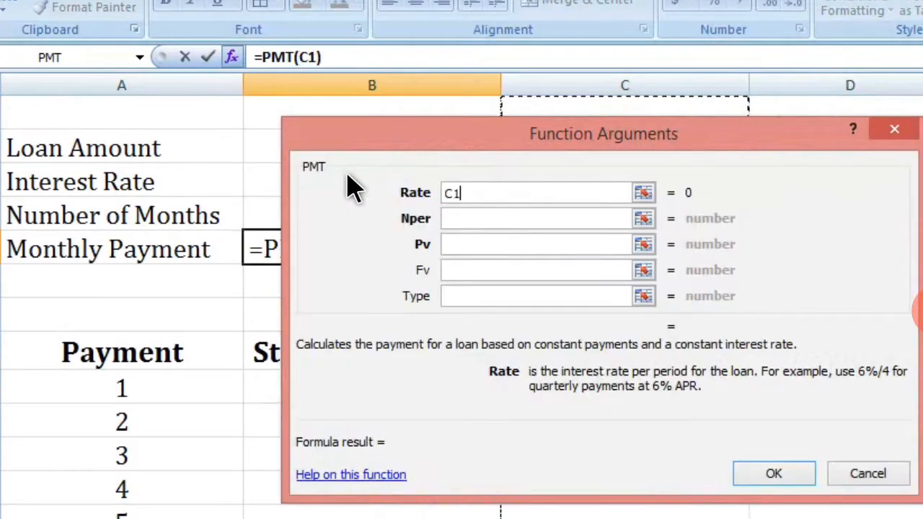
mouse_move(598, 134)
left_mouse_down()
mouse_move(734, 145)
mouse_move(922, 183)
left_mouse_up()
key("BackSpace")
key("BackSpace")
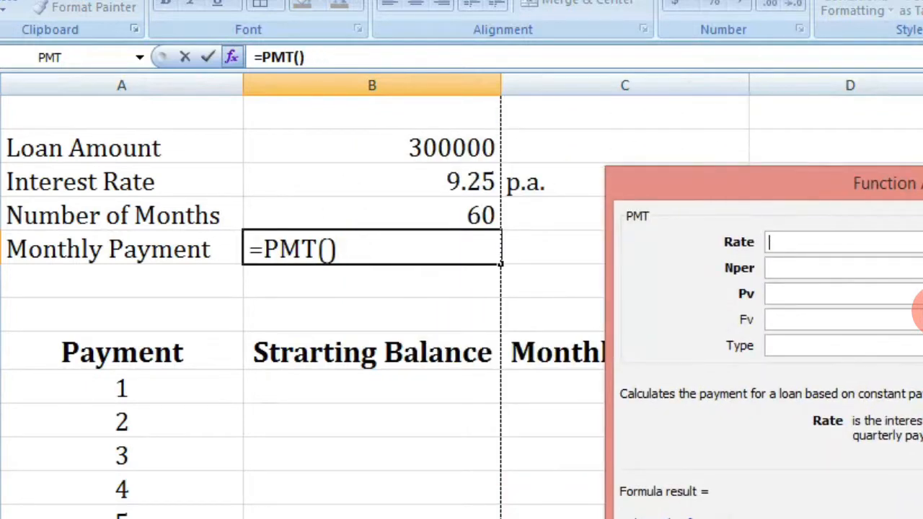
left_click(453, 191)
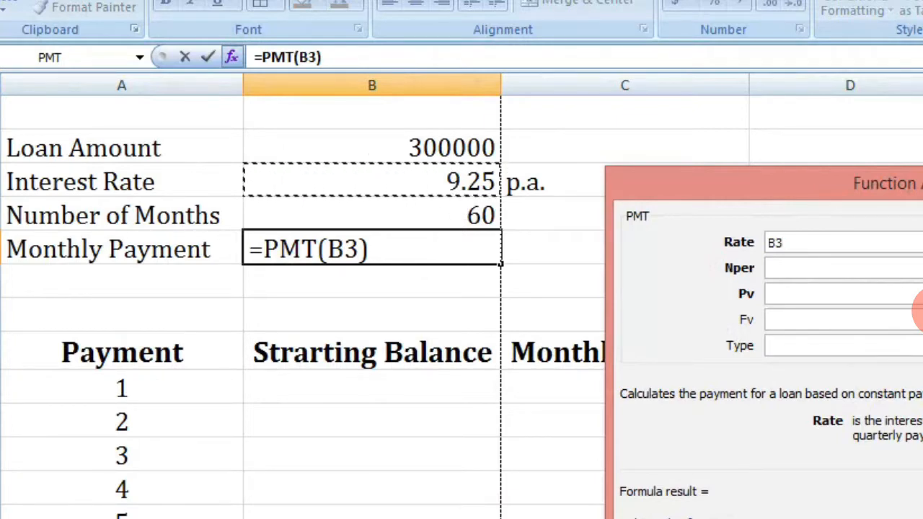
type("/12")
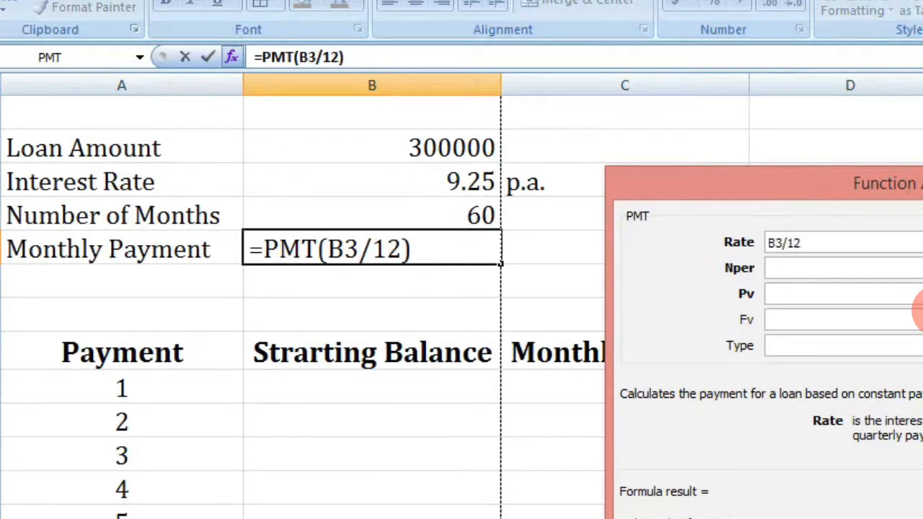
type("/100")
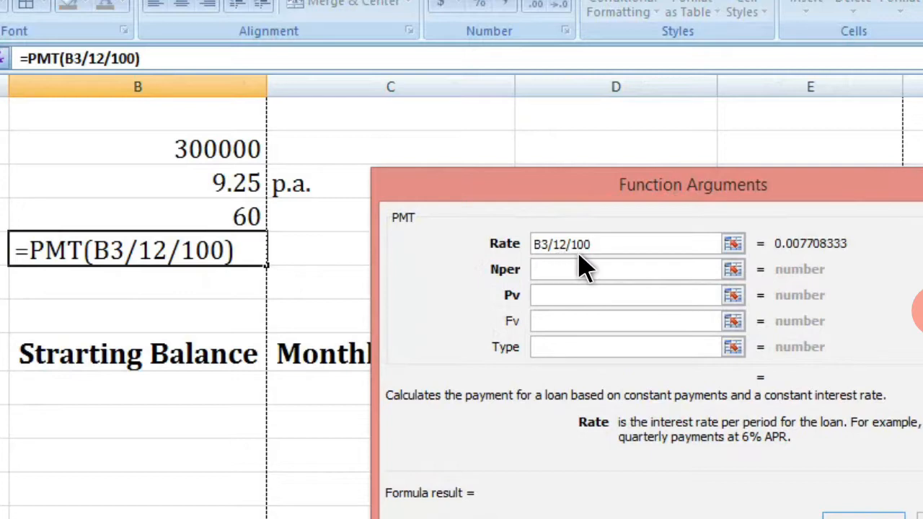
Step: Set the Nper argument to B4 and the Pv argument to B2
left_click(564, 280)
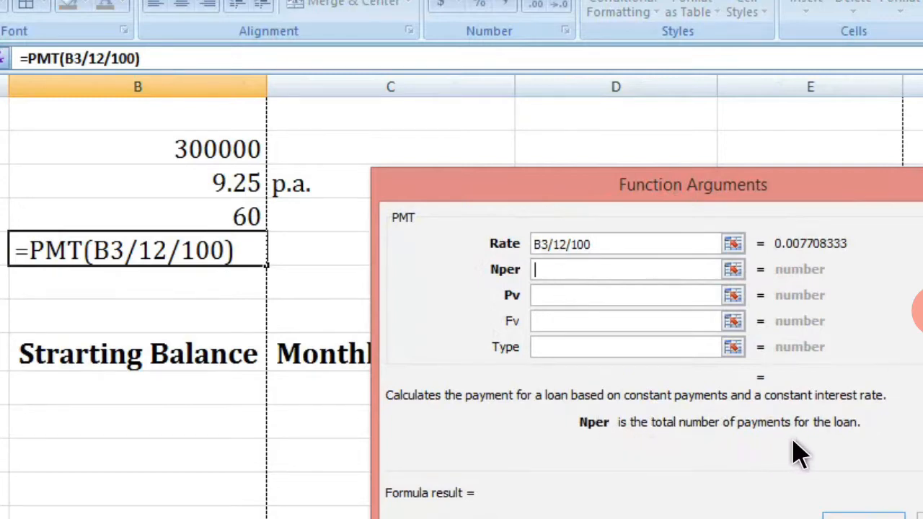
left_click(245, 227)
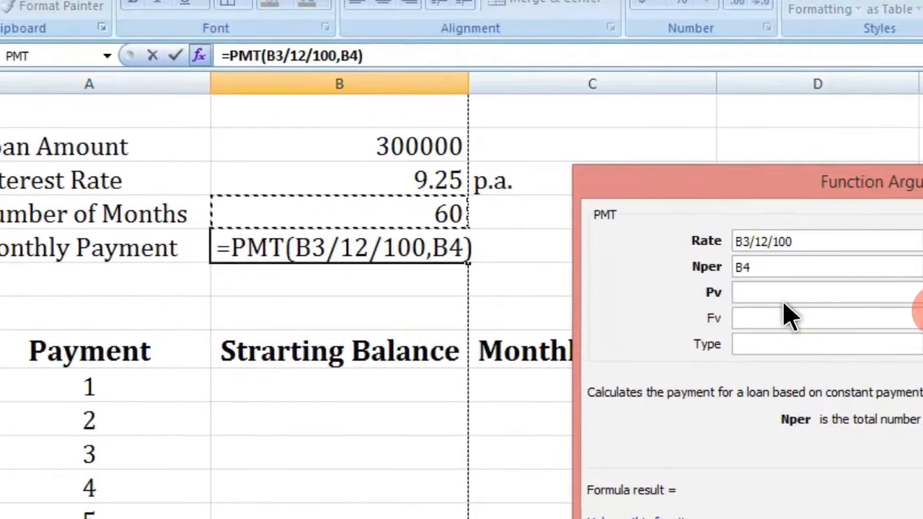
left_click(827, 299)
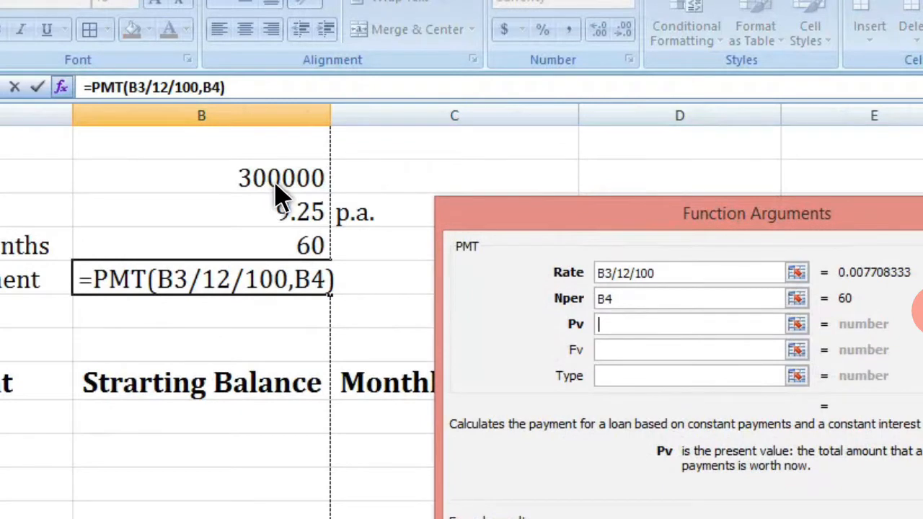
left_click(281, 189)
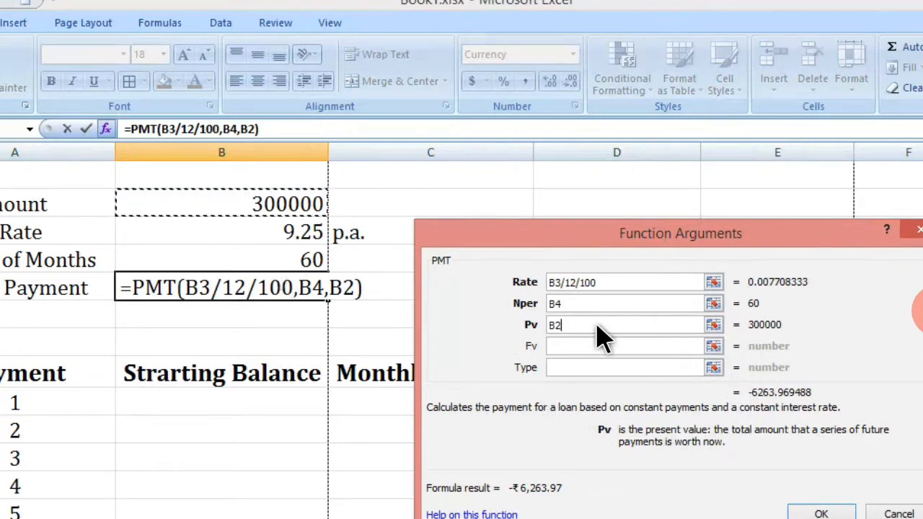
Step: Leave the Fv and Type arguments empty and confirm the PMT formula
left_click(567, 351)
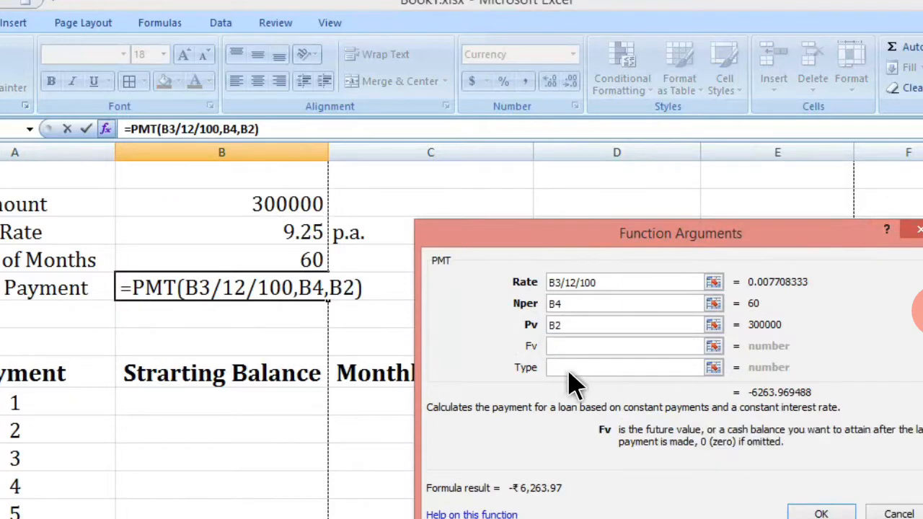
left_click(568, 369)
left_click(561, 349)
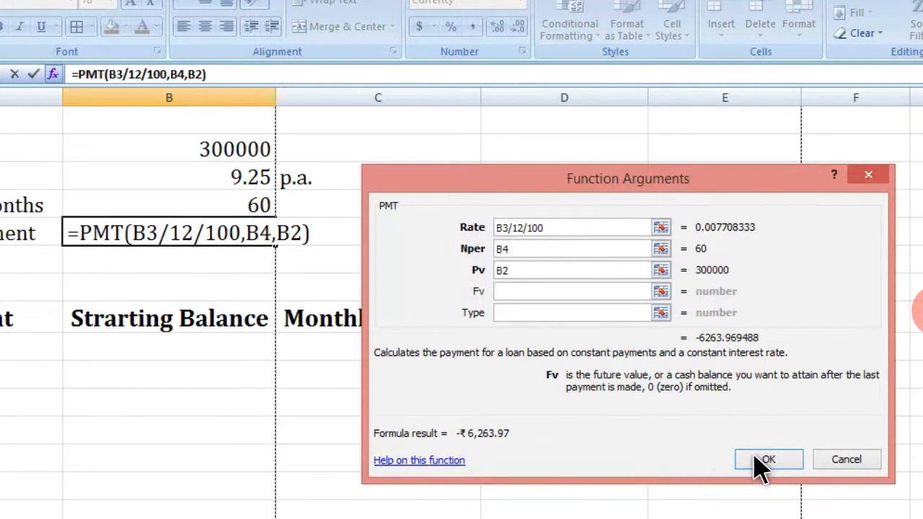
left_click(763, 465)
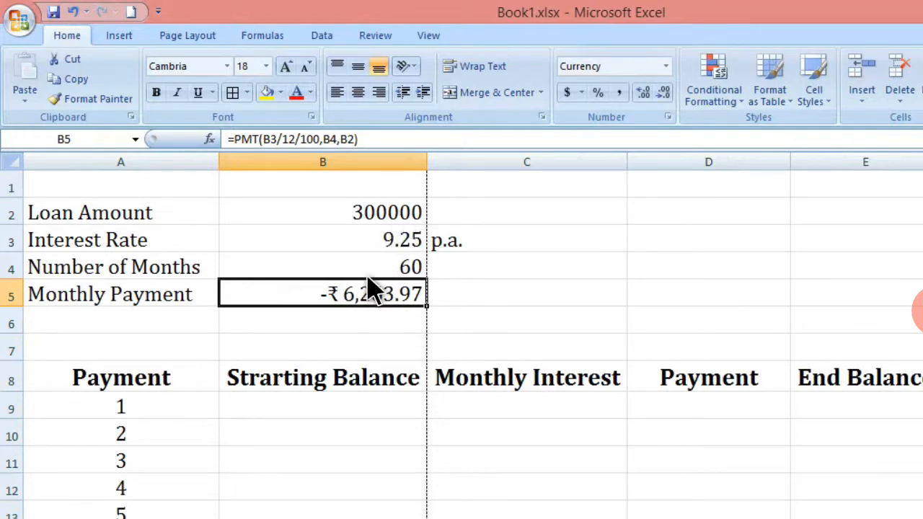
Step: Clear the payment numbers 1 to 60 from column A below the Payment header
left_click(287, 413)
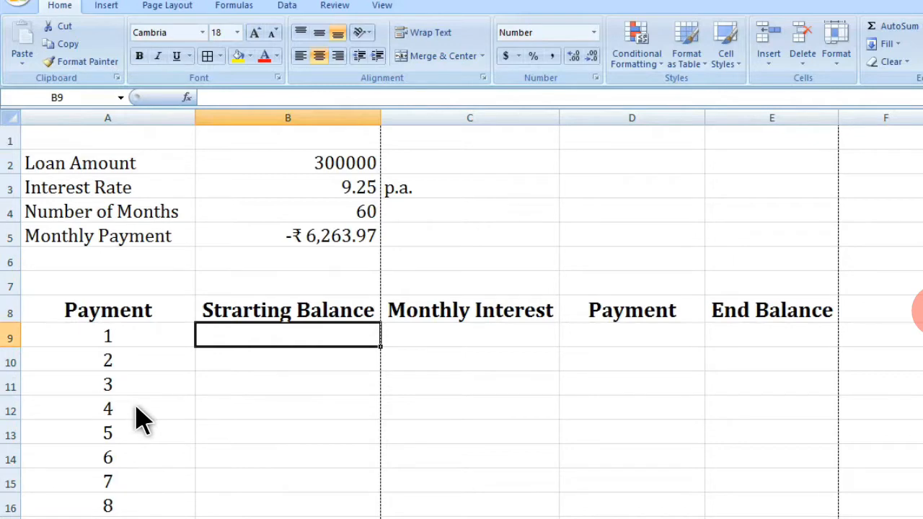
left_click(124, 333)
left_click_drag(171, 364, 173, 518)
key("shift+Down")
key("shift+Down")
key("shift+Down")
key("shift+Down")
key("shift+Down")
key("shift+Down")
key("shift+Down")
key("shift+Down")
key("shift+Down")
key("shift+Down")
key("shift+Down")
key("shift+Down")
key("shift+Down")
key("shift+Down")
key("shift+Down")
key("shift+Down")
key("shift+Down")
key("shift+Down")
key("shift+Down")
key("shift+Down")
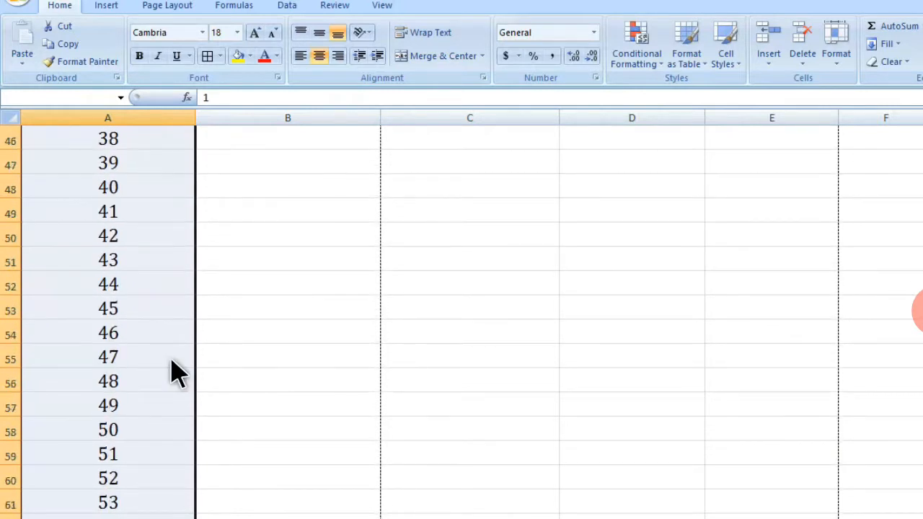
left_click_drag(177, 372, 179, 367)
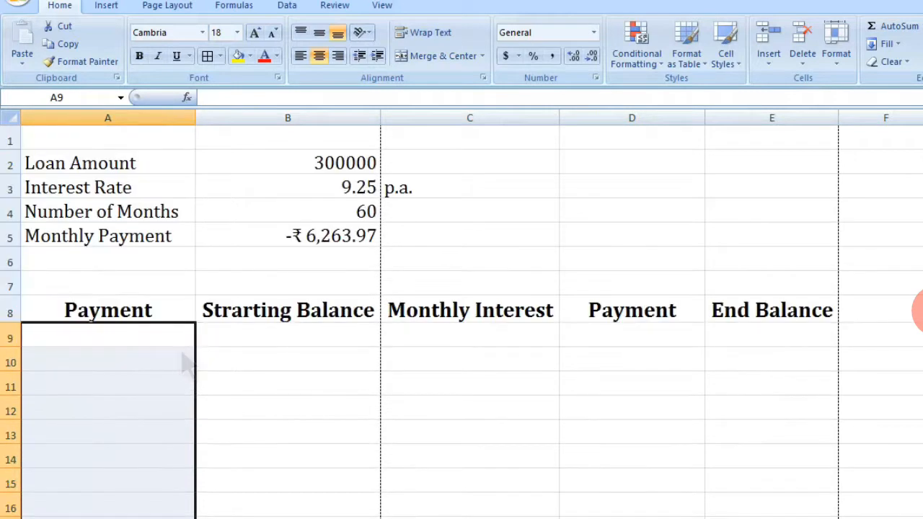
left_click(141, 343)
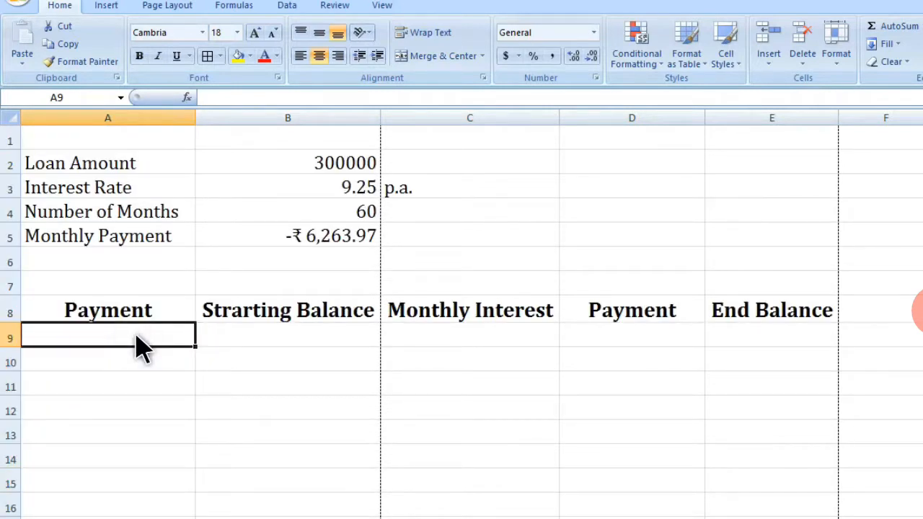
Step: Enter 1 as the first payment number in A9
type("1")
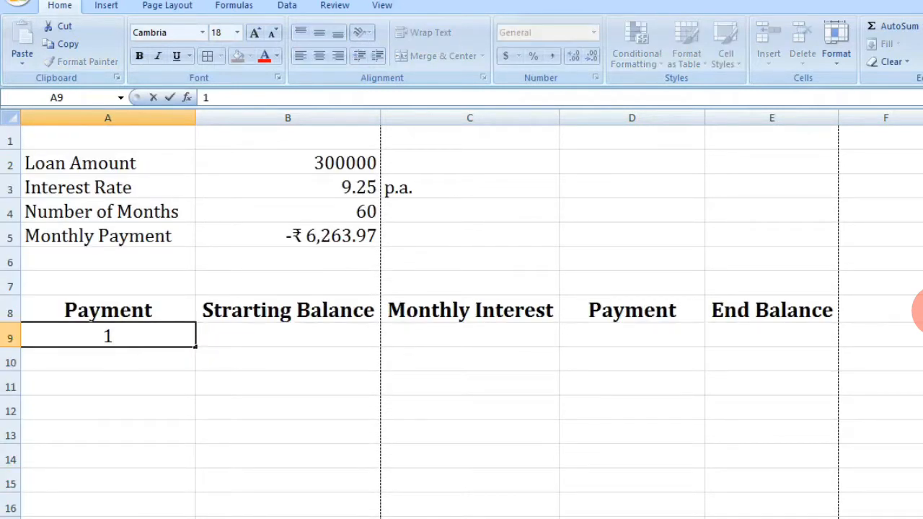
left_click(290, 414)
left_click(155, 347)
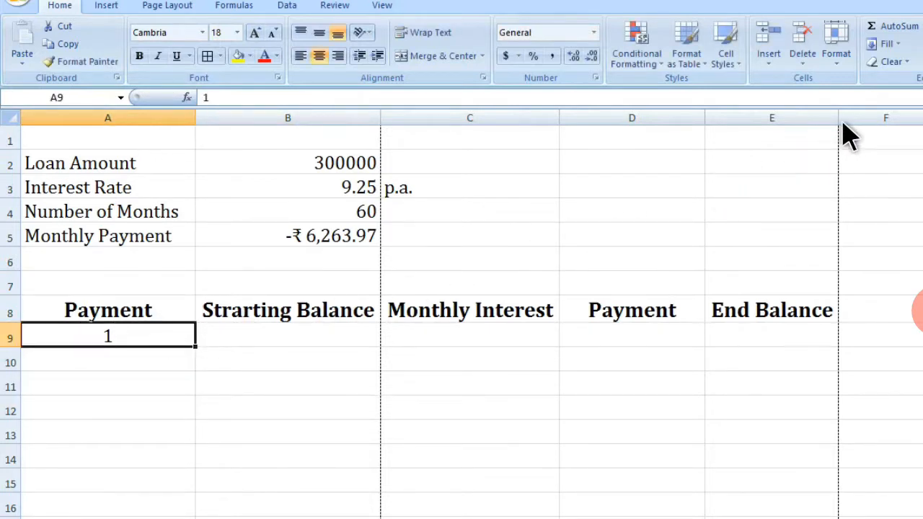
Step: Try filling a linear series with step 1 and stop value 60 along the row from A9, then undo it
left_click(896, 44)
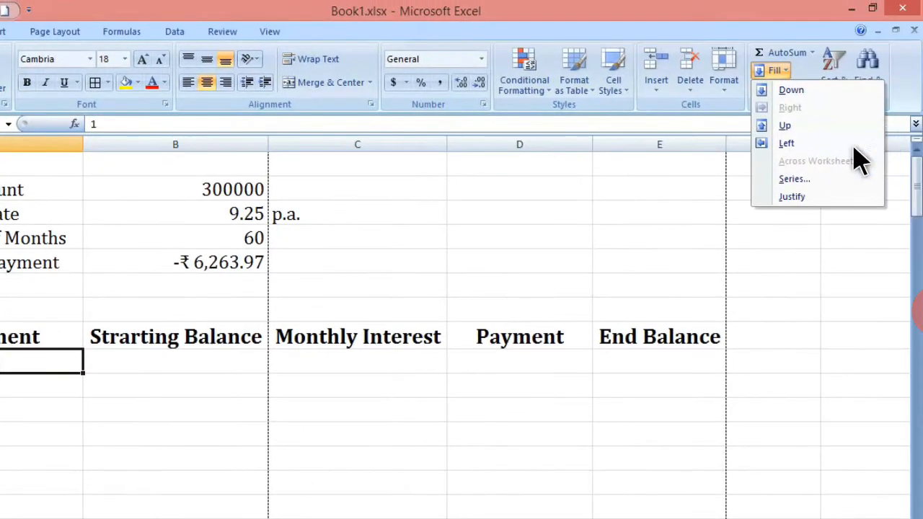
left_click(811, 178)
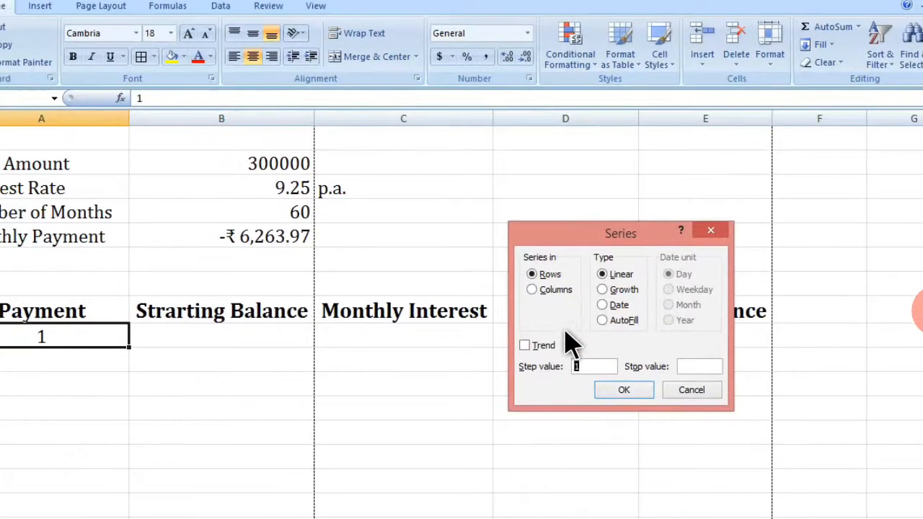
left_click(559, 391)
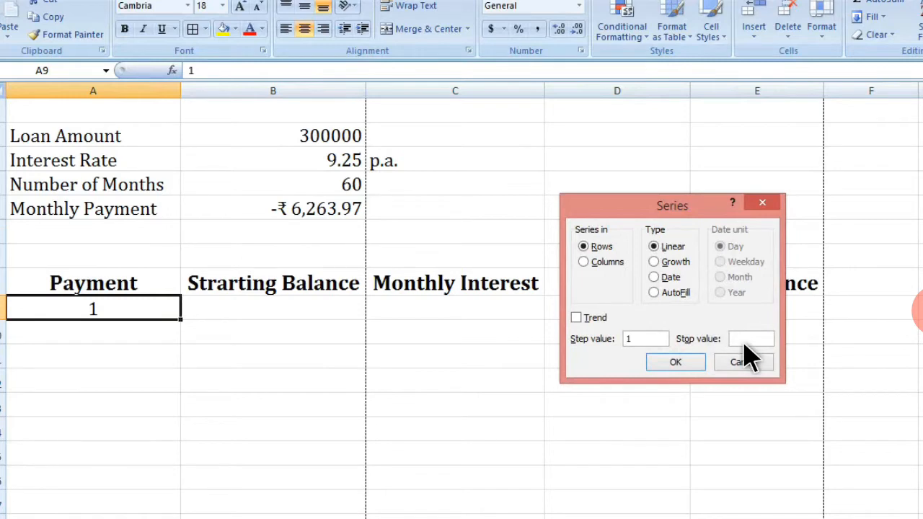
type("60")
left_click(683, 368)
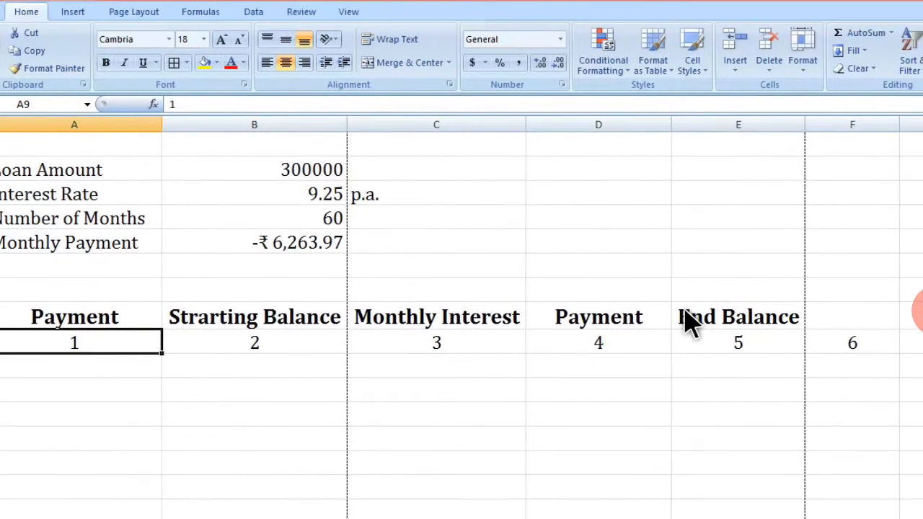
key("ctrl+z")
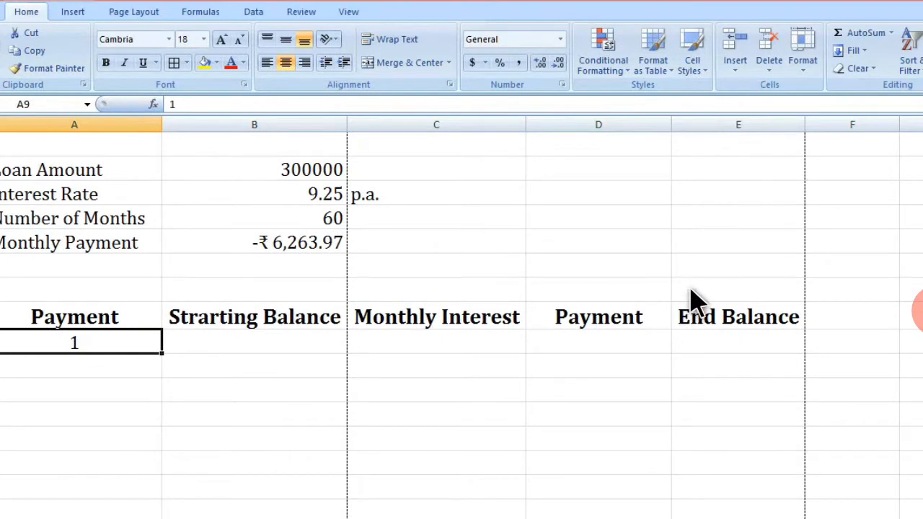
Step: Fill the payment numbers down the column from A9 as a linear series with step 1 and stop value 60
left_click(852, 52)
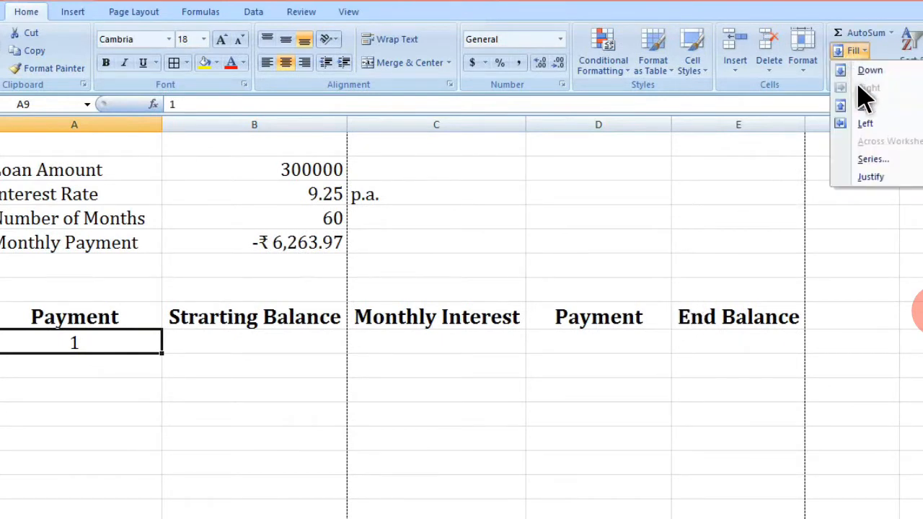
left_click(873, 159)
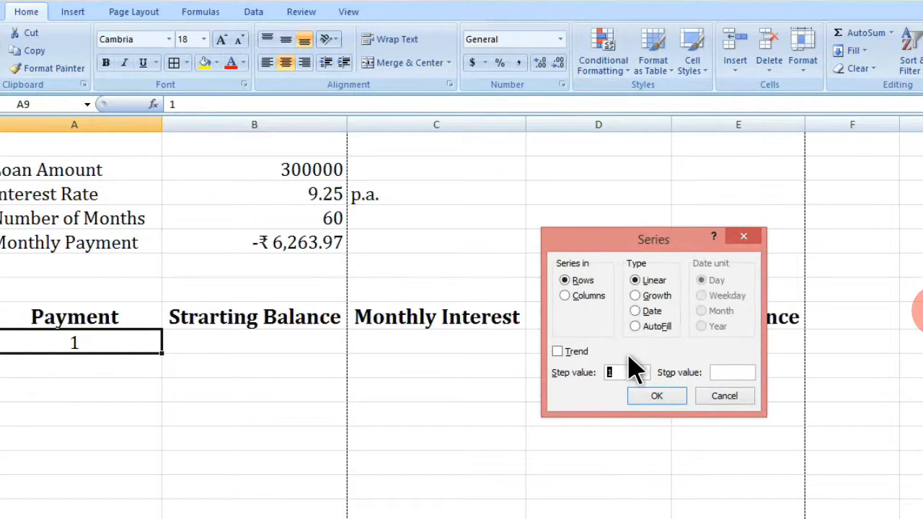
left_click(721, 375)
left_click(725, 373)
type("60")
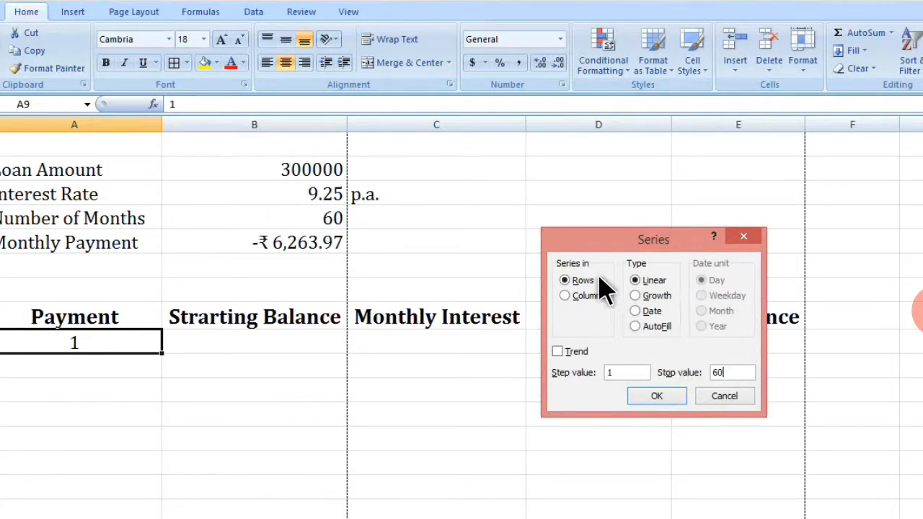
left_click(582, 297)
left_click(661, 401)
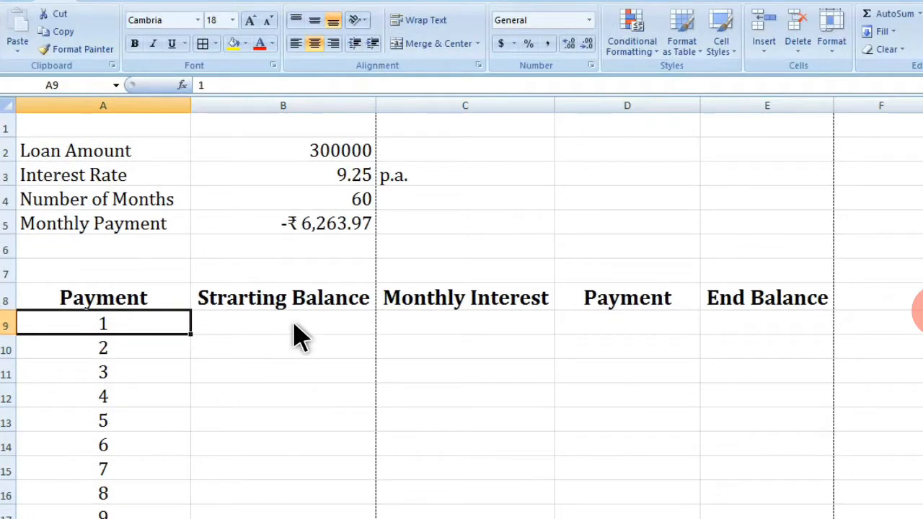
Step: Enter 300000 as the first starting balance in B9
left_click(298, 331)
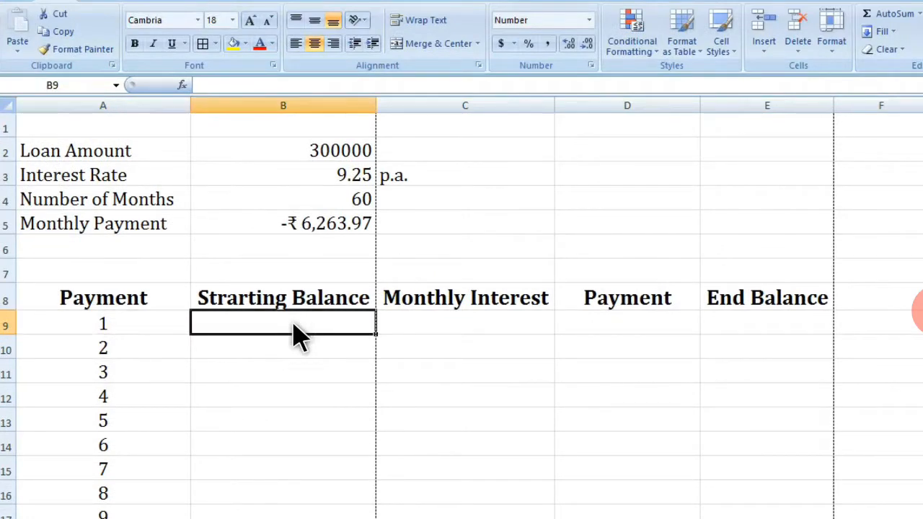
type("300000")
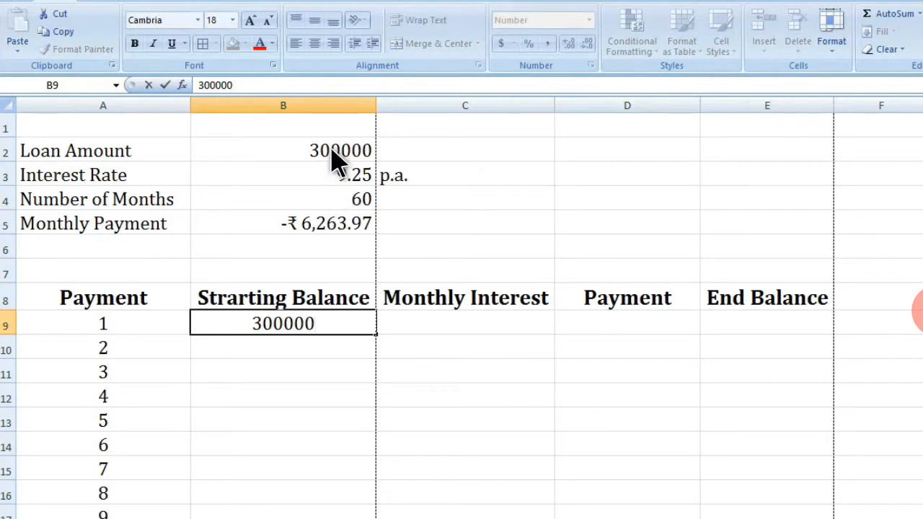
left_click(425, 331)
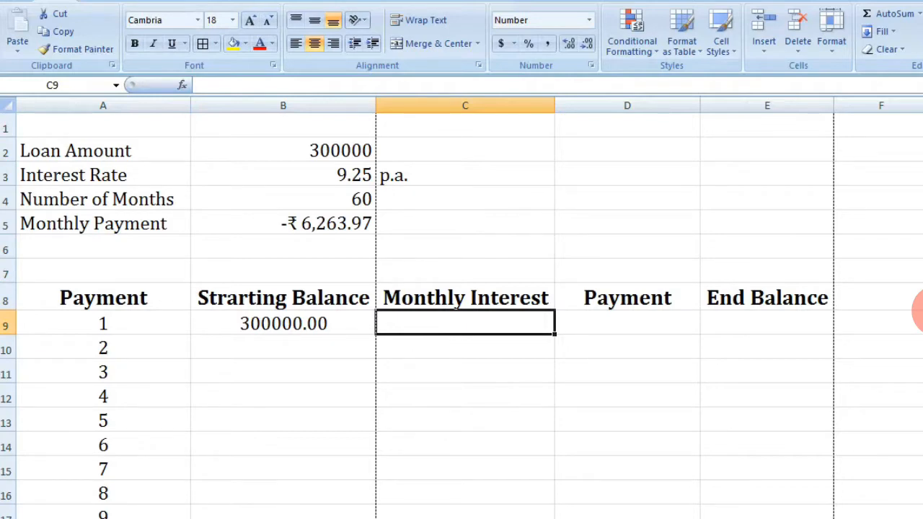
Step: Enter the monthly interest formula =(B9*B3/100)/12 in C9
type("=")
left_click(307, 326)
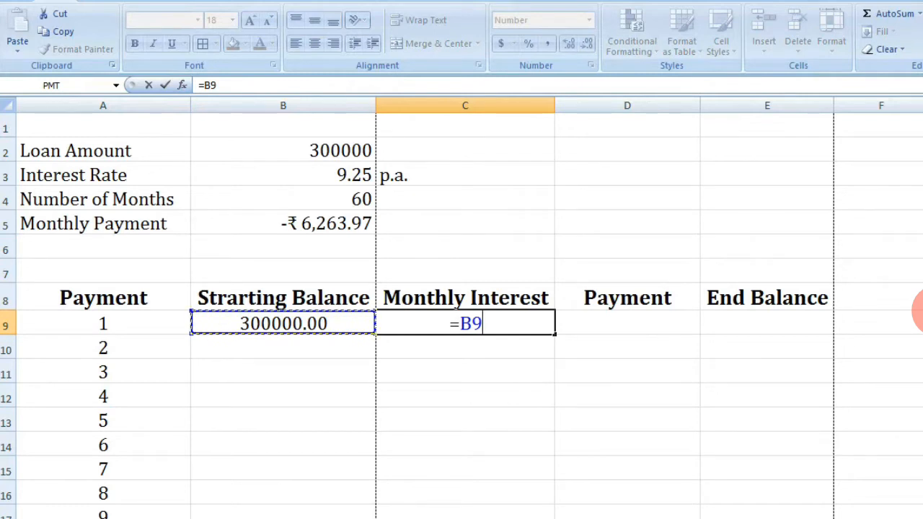
type("8")
key("BackSpace")
type("*")
left_click(353, 186)
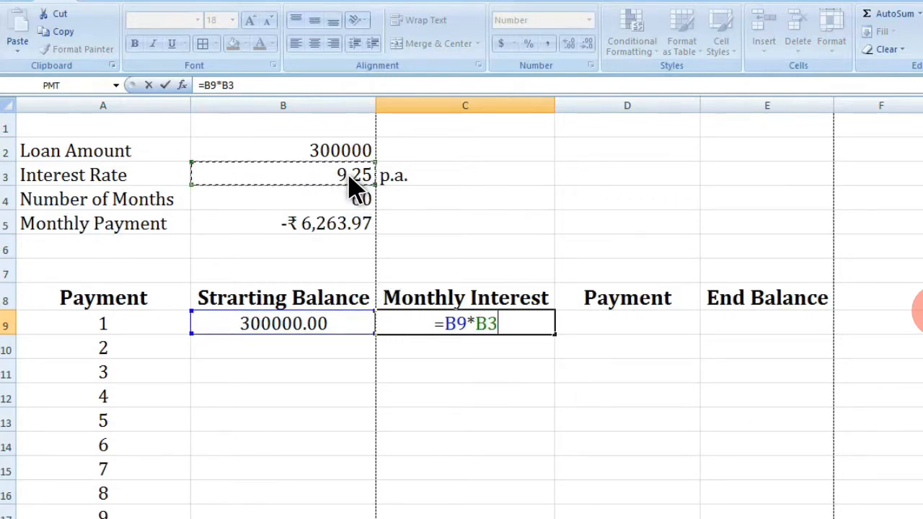
type("/100")
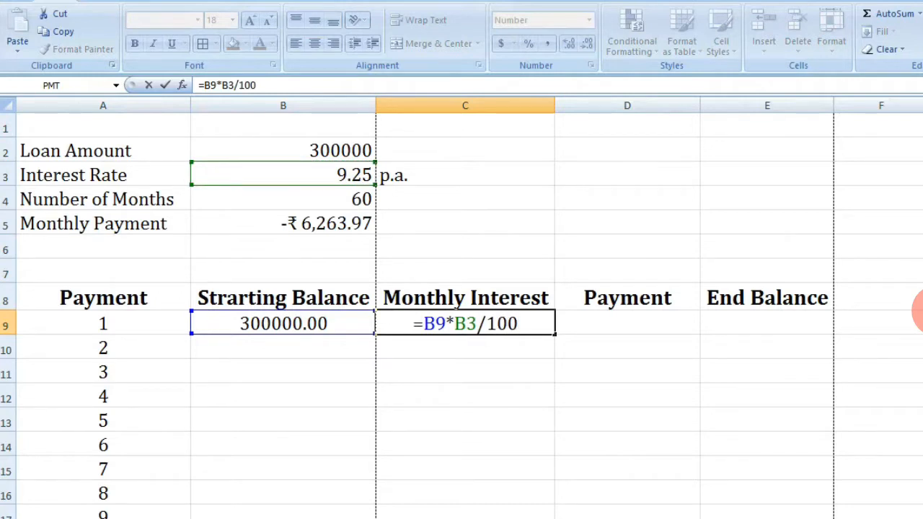
type(")")
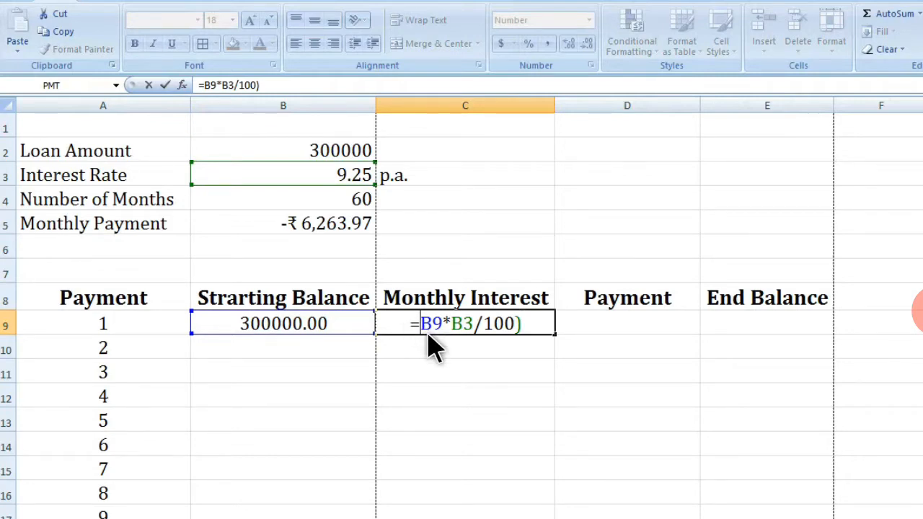
type("(")
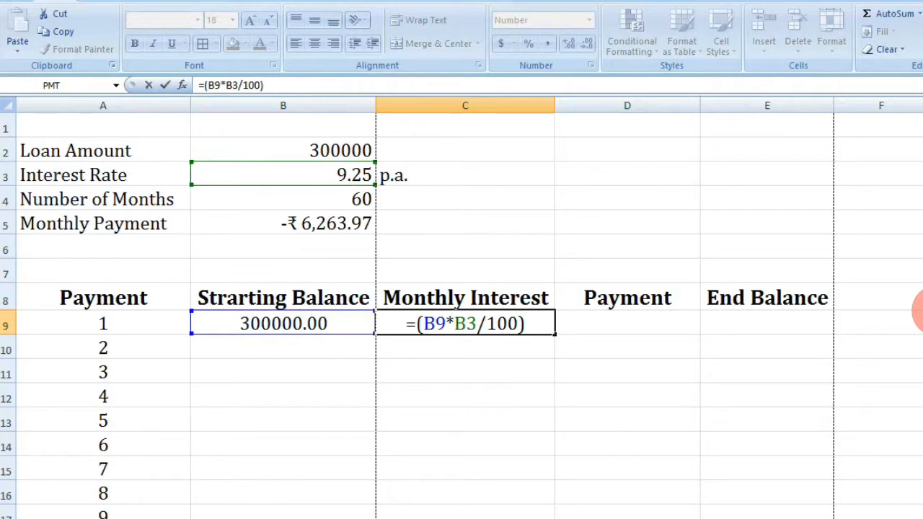
type("/")
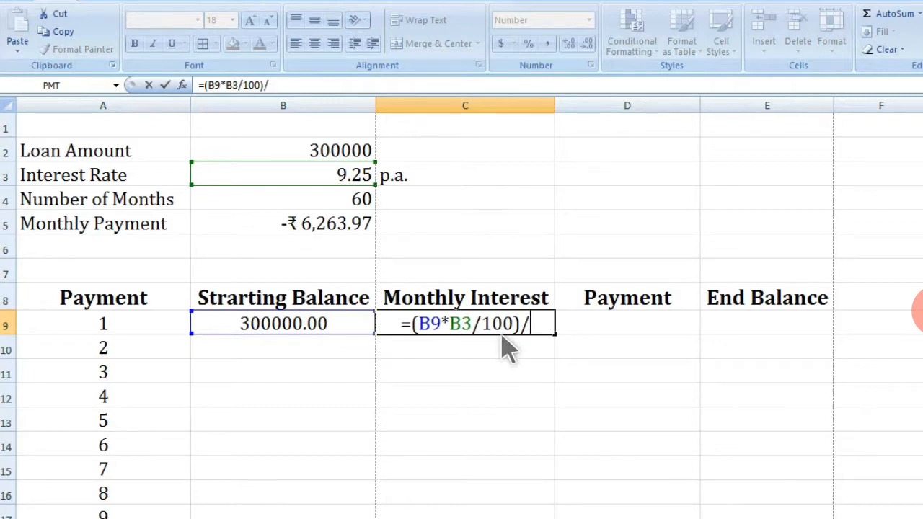
type("12")
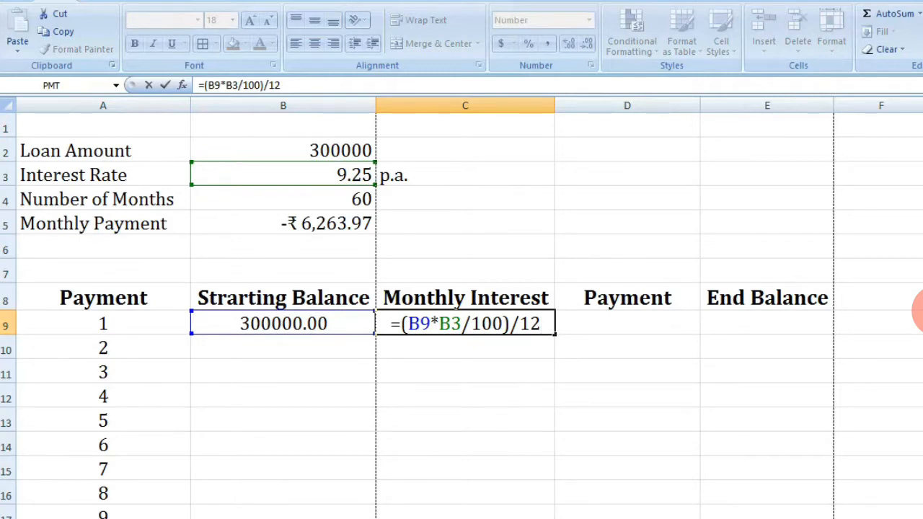
key("Return")
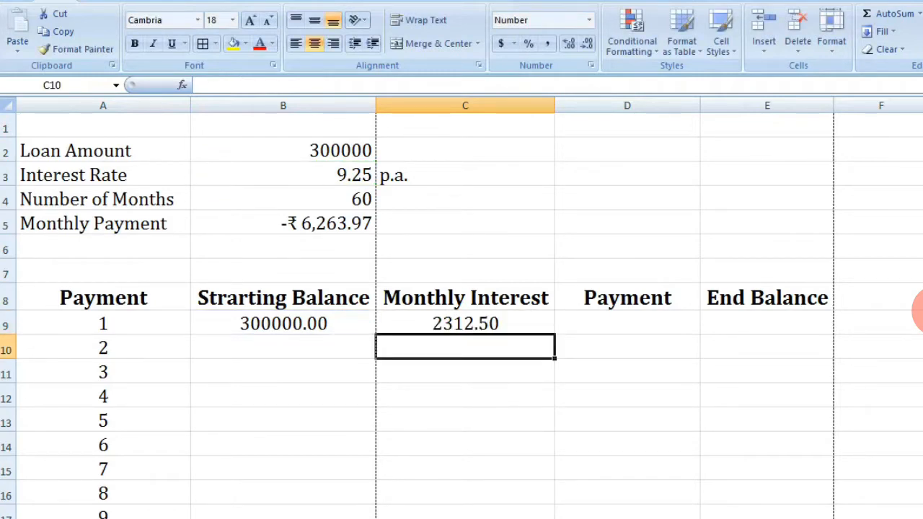
Step: Set the first payment in D9 to reference the monthly payment in B5
left_click(597, 328)
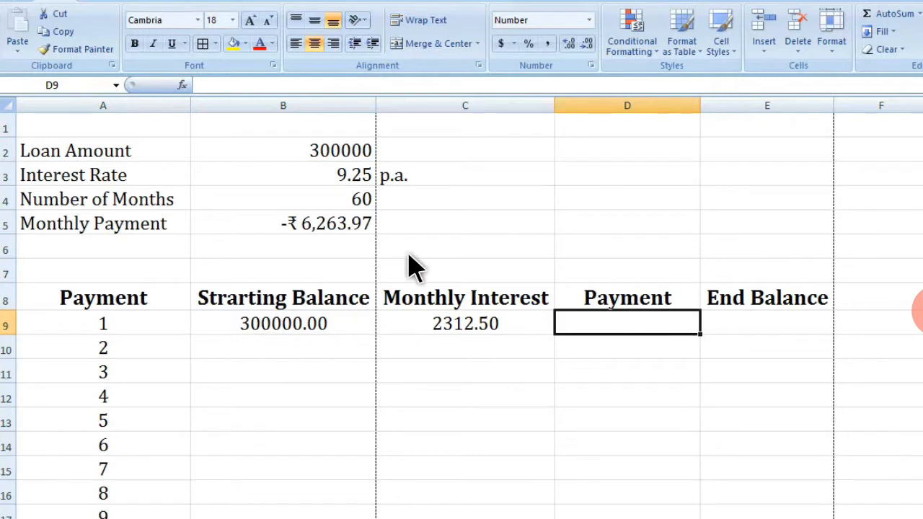
type("=")
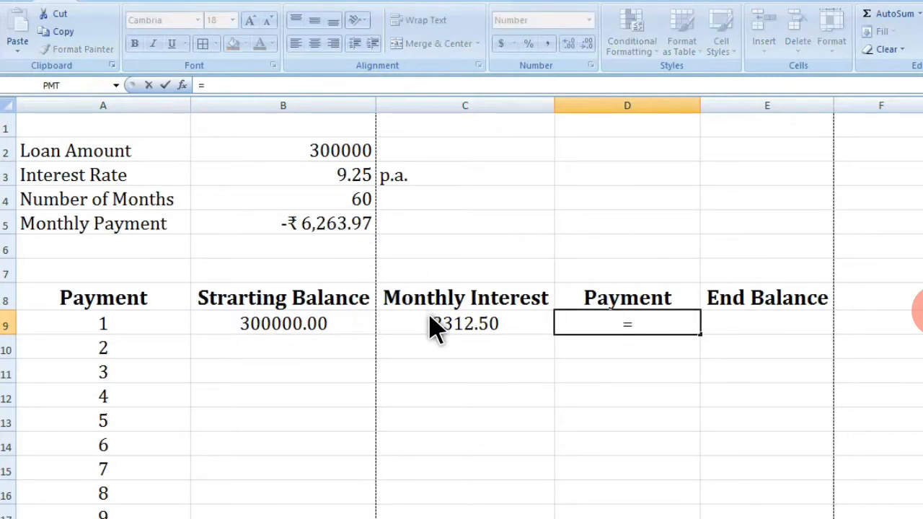
left_click(339, 225)
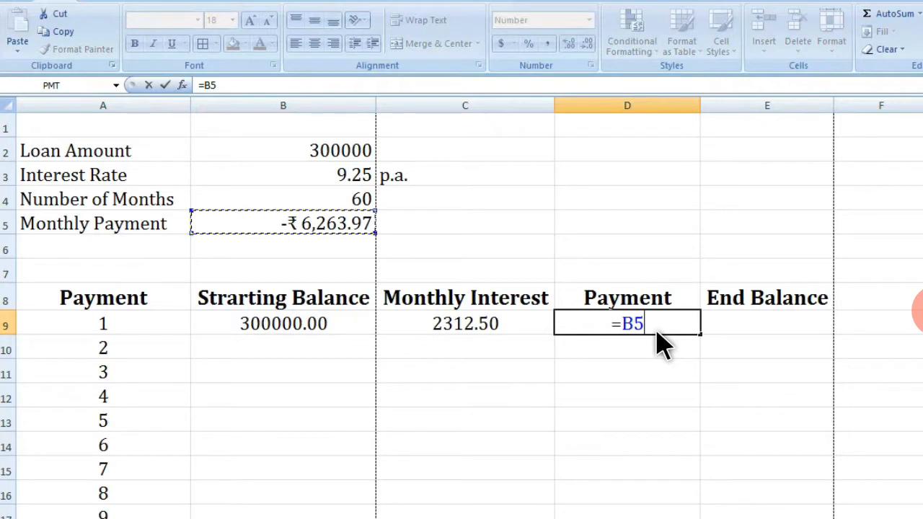
key("Return")
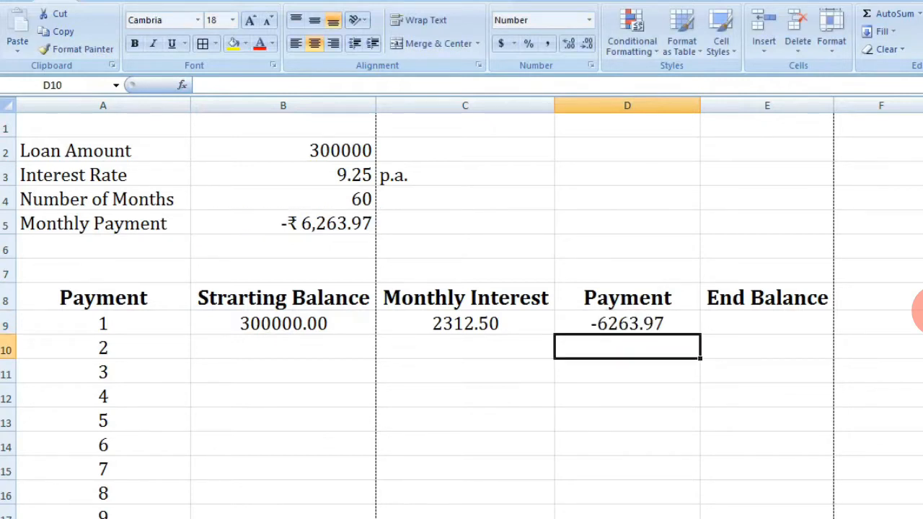
Step: Enter the end balance formula =B9+C9+D9 in E9
left_click(746, 330)
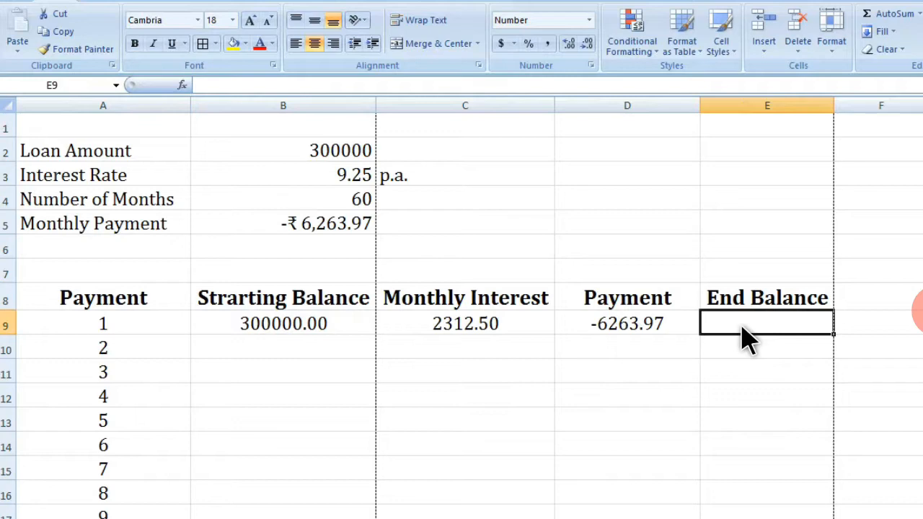
type("=")
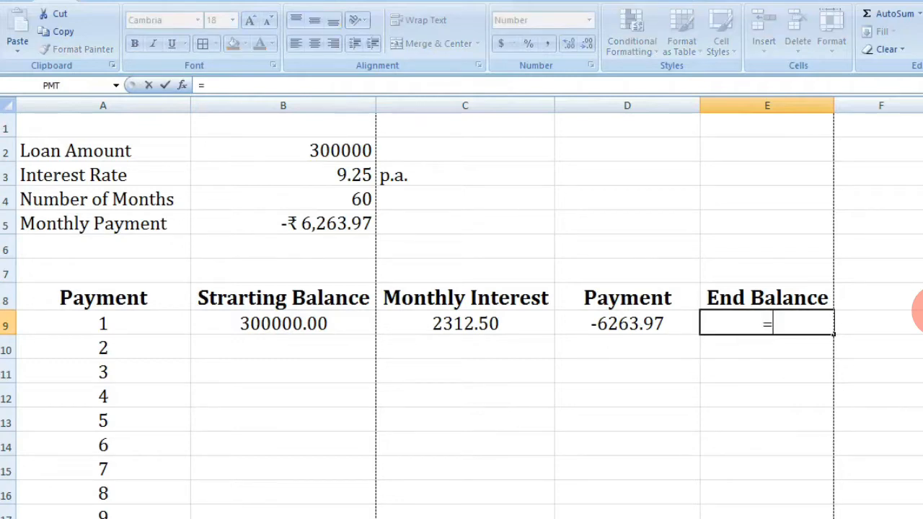
left_click(306, 335)
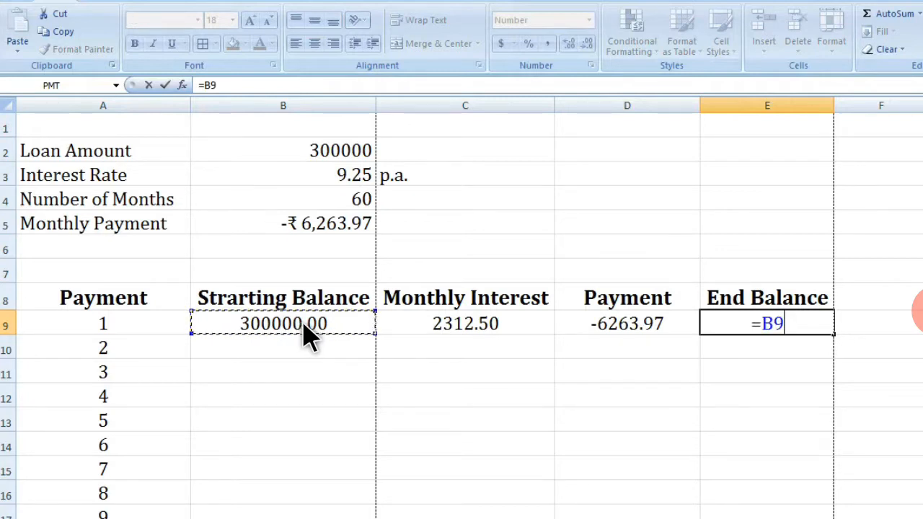
type("+")
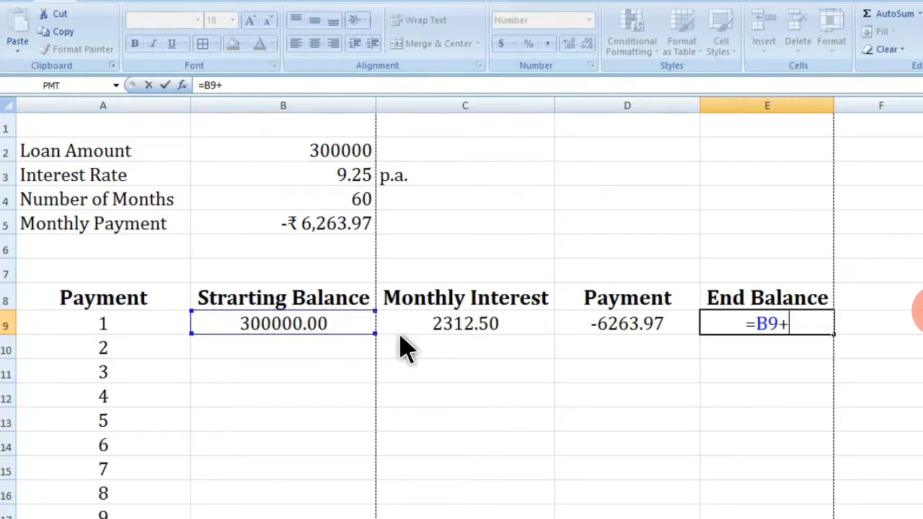
left_click(485, 344)
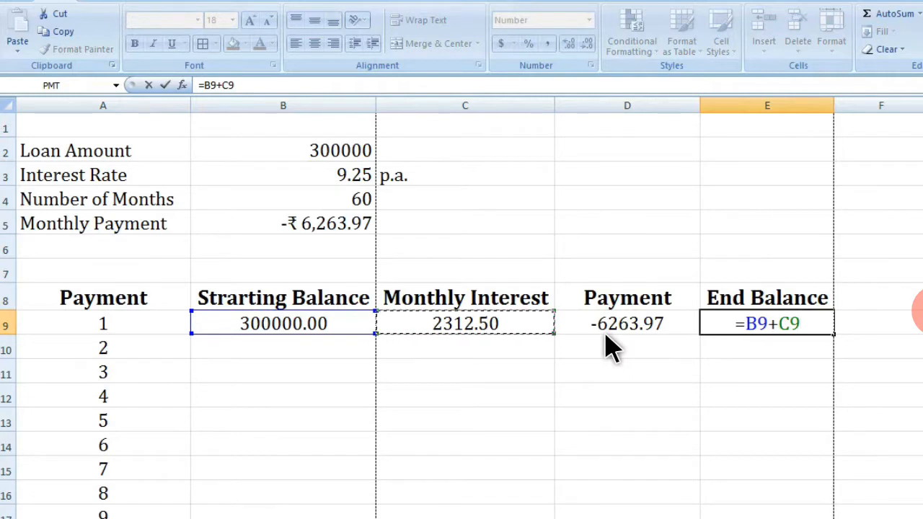
type("+")
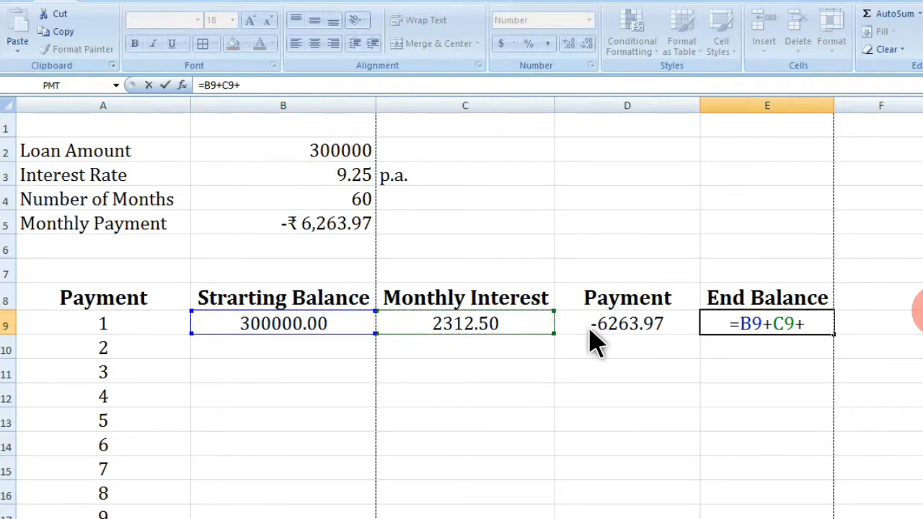
left_click(604, 322)
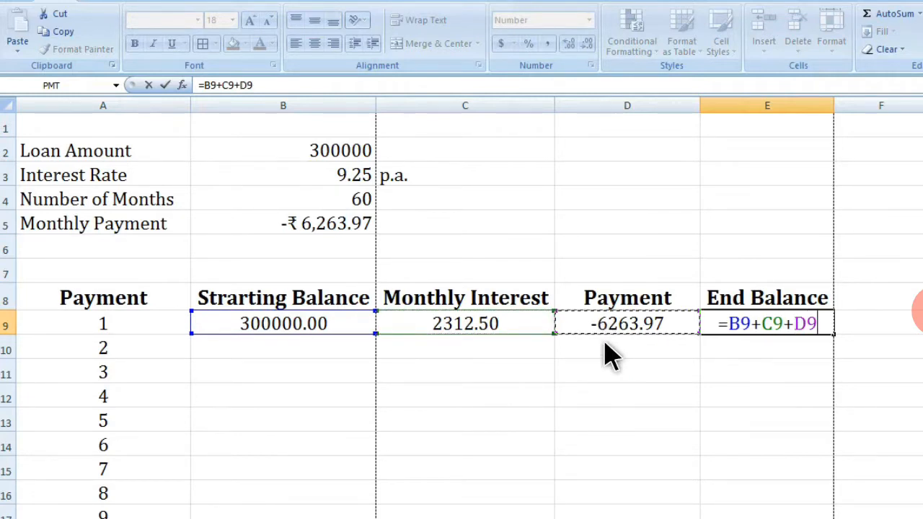
key("Return")
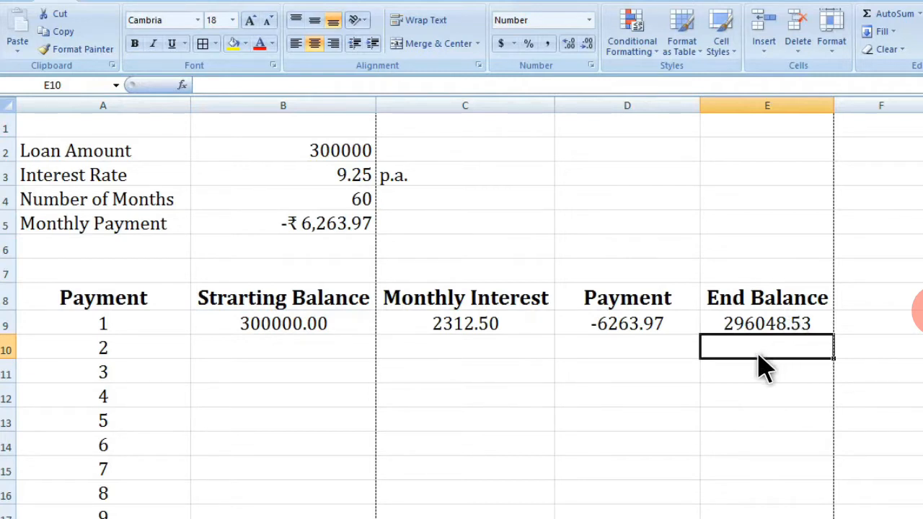
Step: Set the second starting balance in B10 to reference the previous end balance in E9
left_click(261, 359)
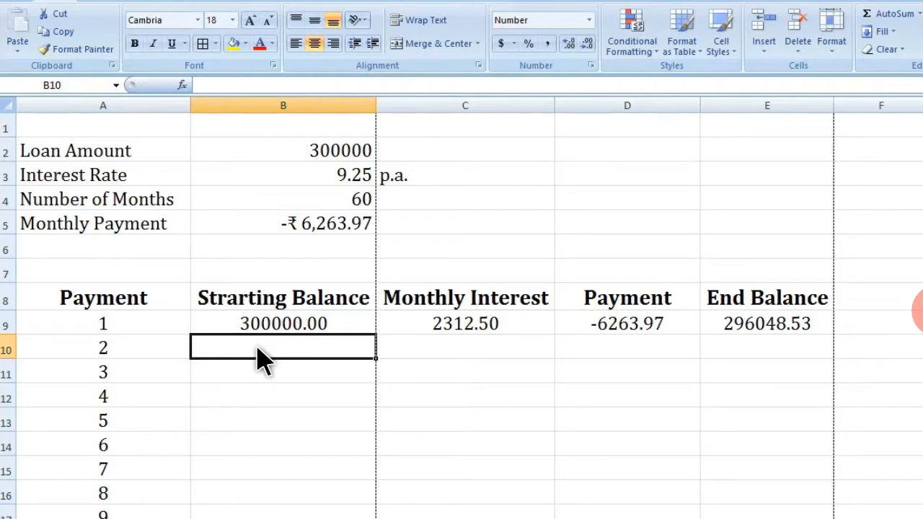
type("=")
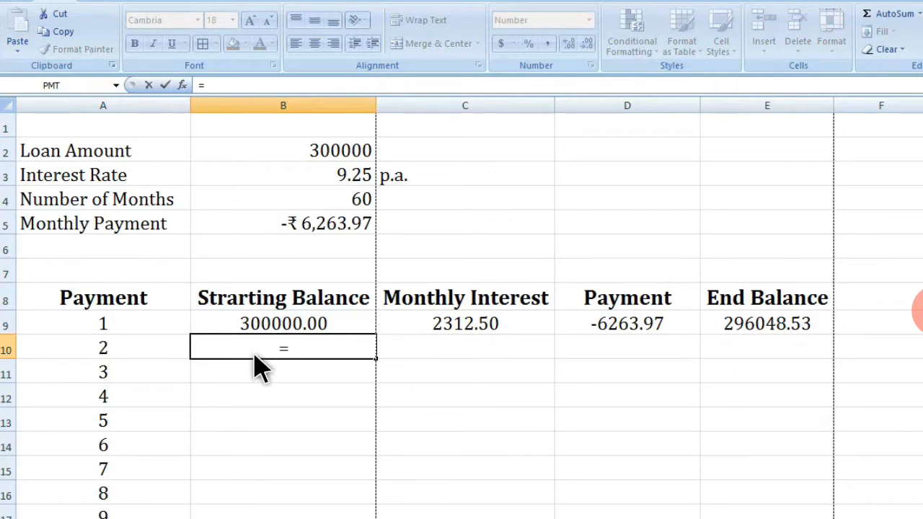
left_click(763, 326)
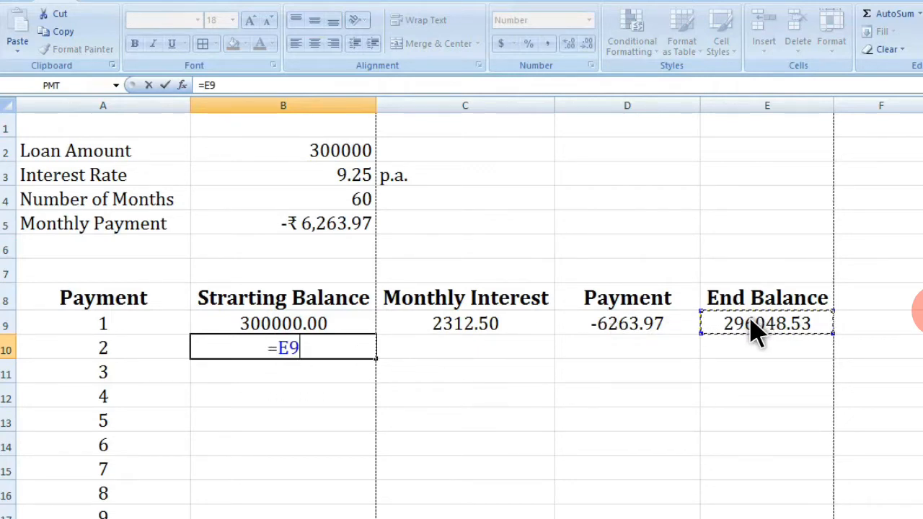
key("Return")
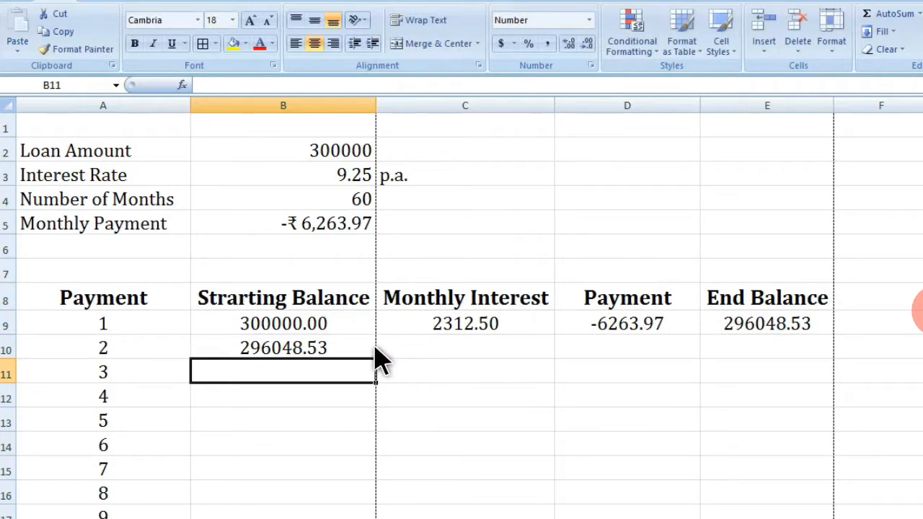
left_click(497, 332)
left_click(339, 357)
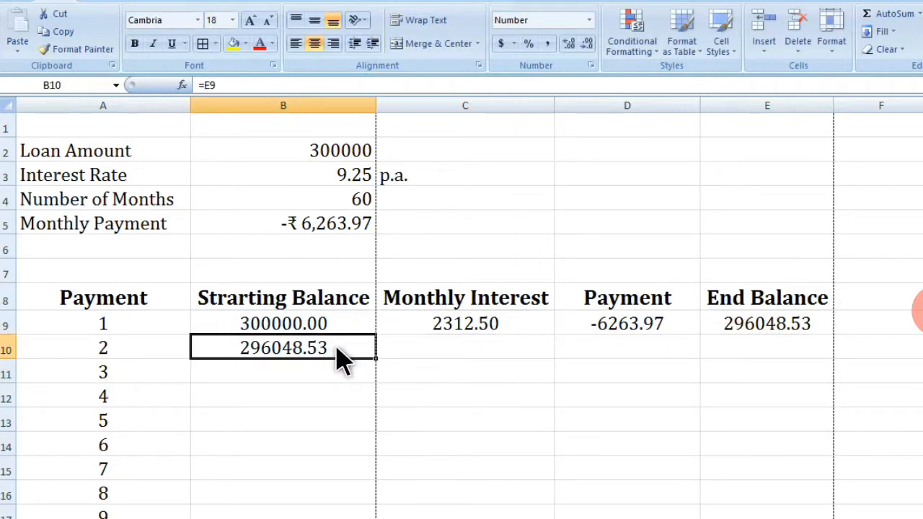
left_click(457, 334)
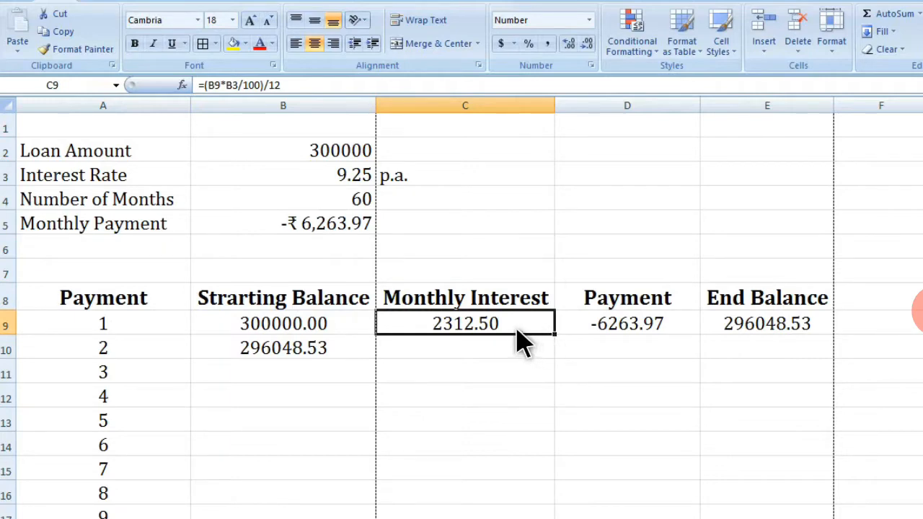
key("ctrl+c")
left_click(493, 357)
key("ctrl+v")
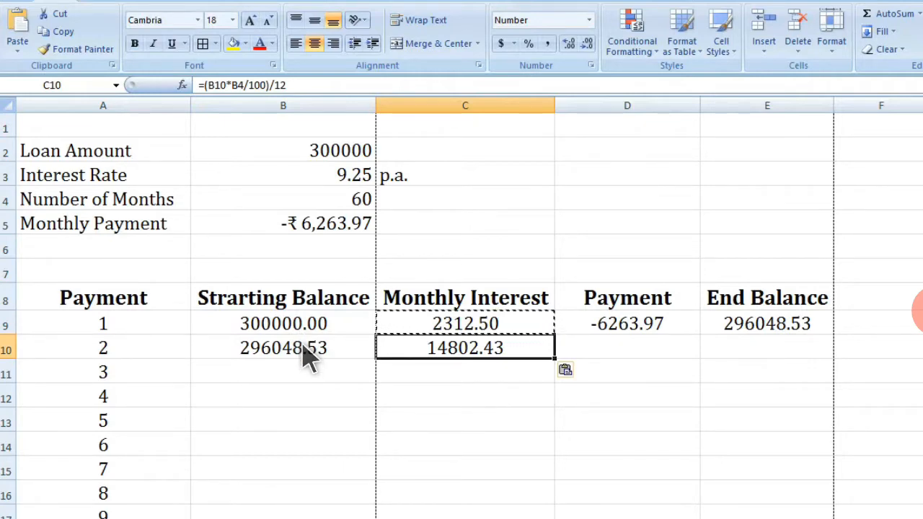
key("Delete")
Step: Make the interest rate reference in C9's formula absolute as $B$3
double_click(511, 326)
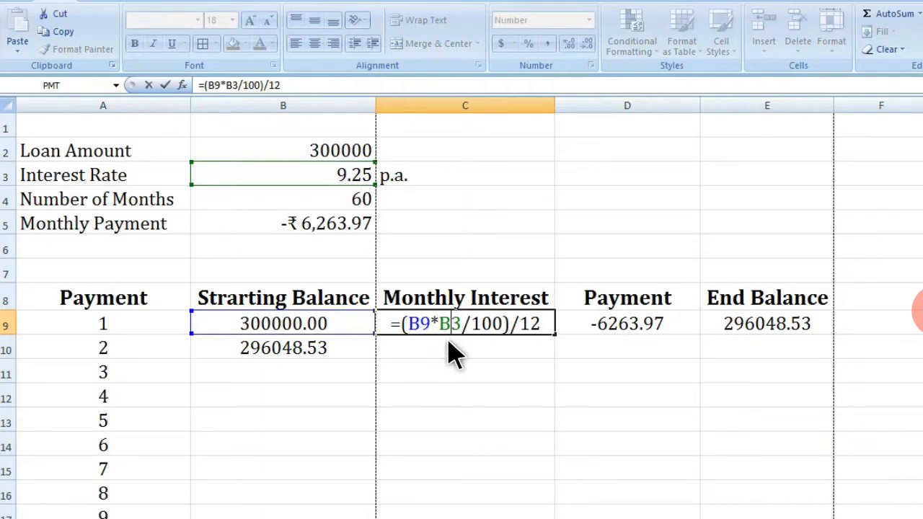
key("F4")
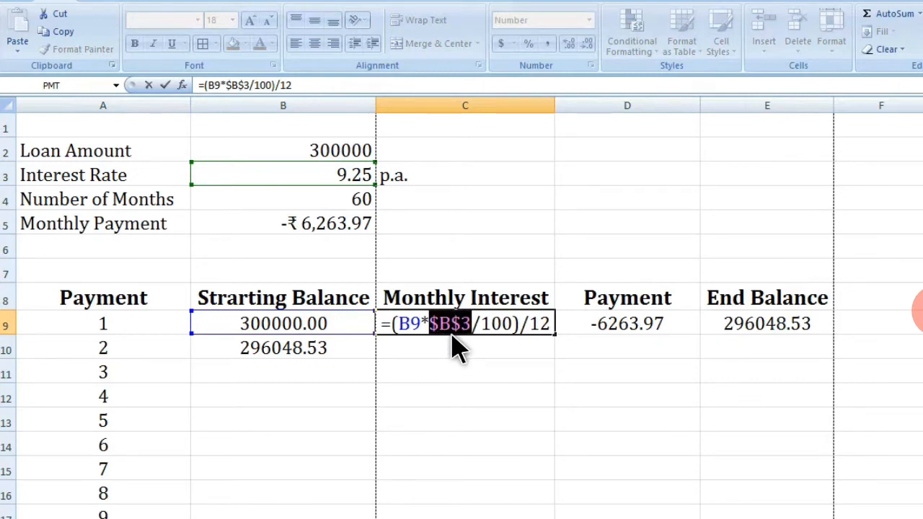
key("Right")
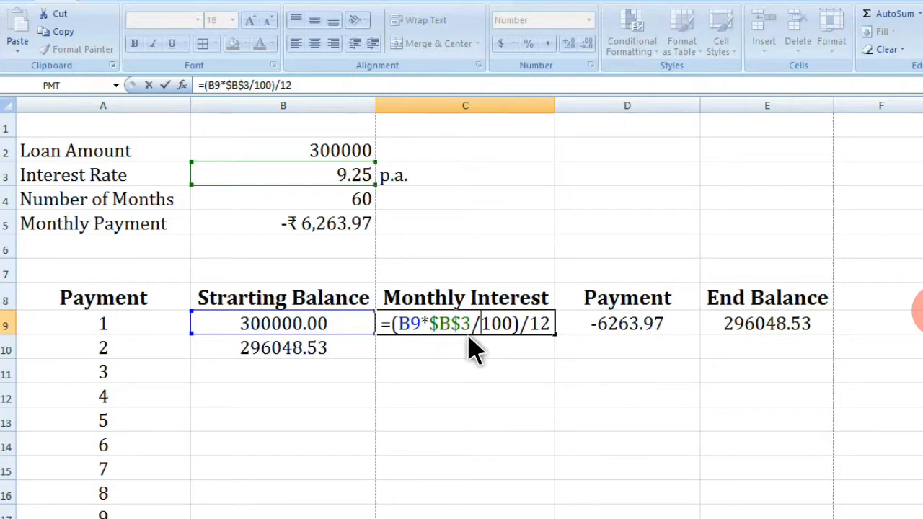
key("Return")
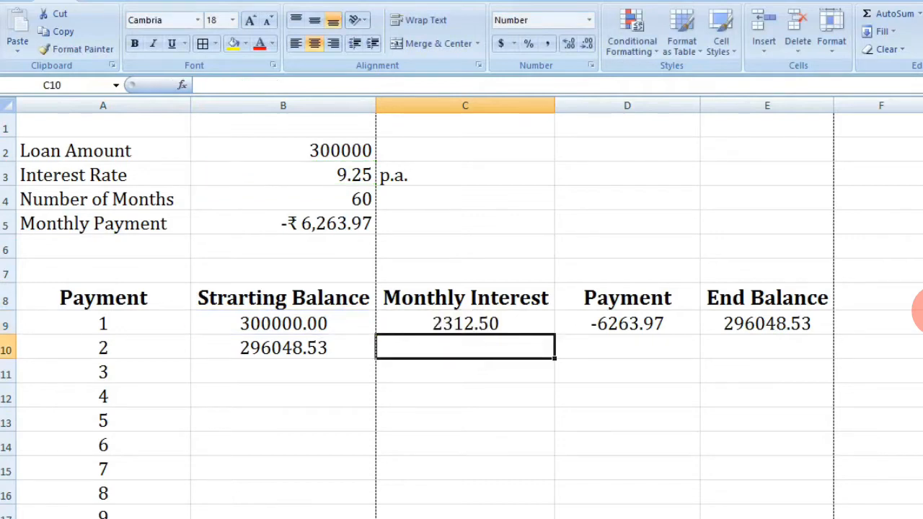
Step: Make the monthly payment reference in D9 absolute as $B$5
left_click(469, 330)
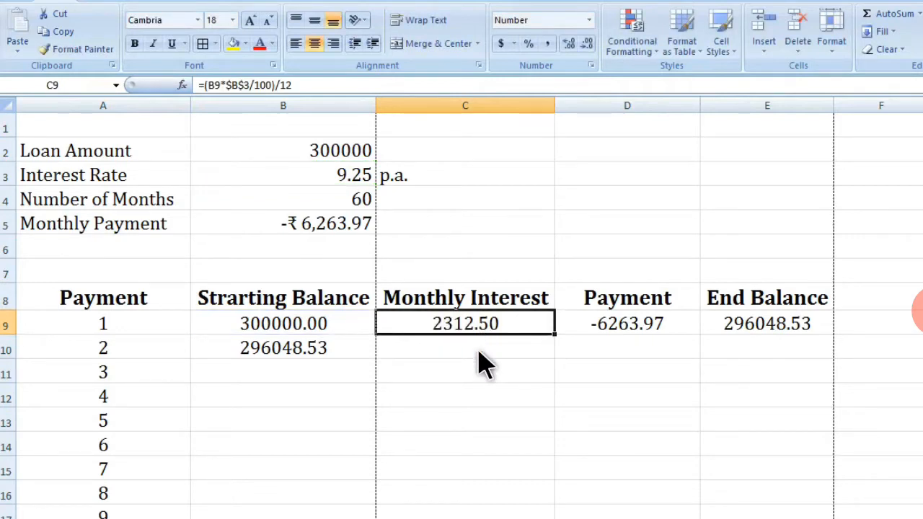
left_click(620, 339)
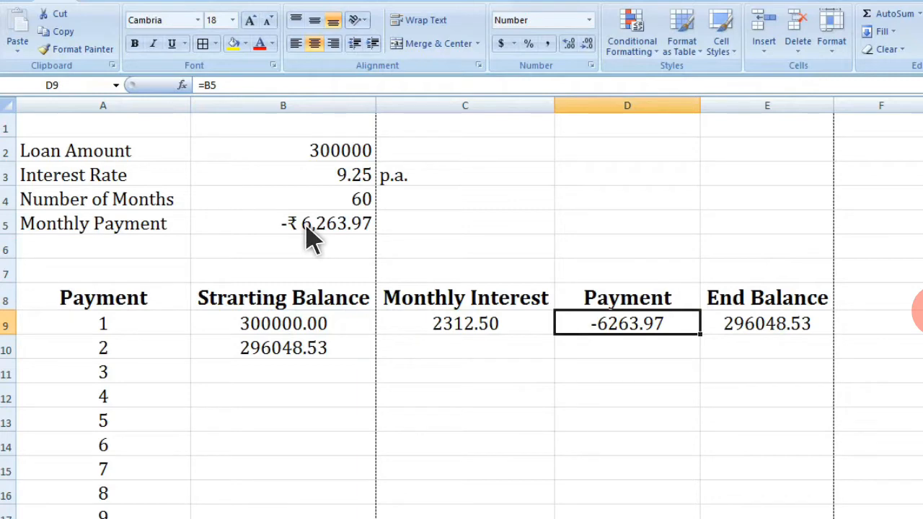
key("F2")
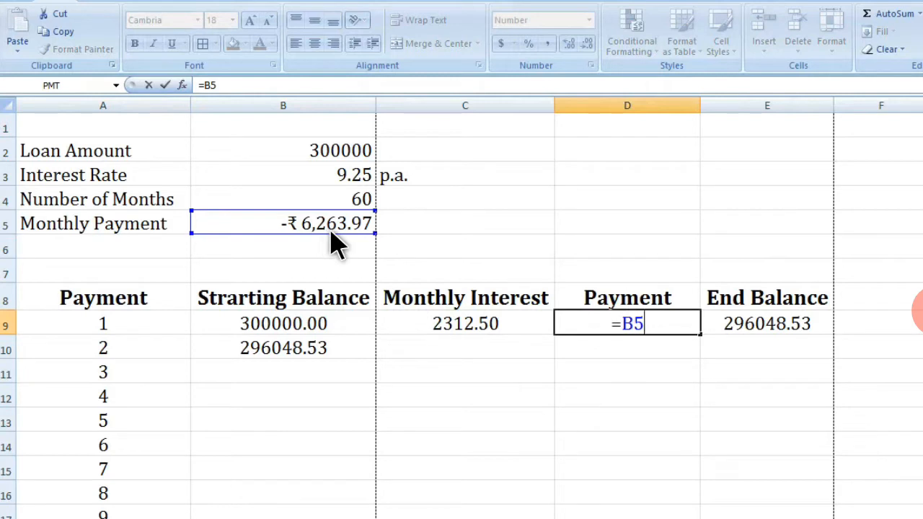
key("F4")
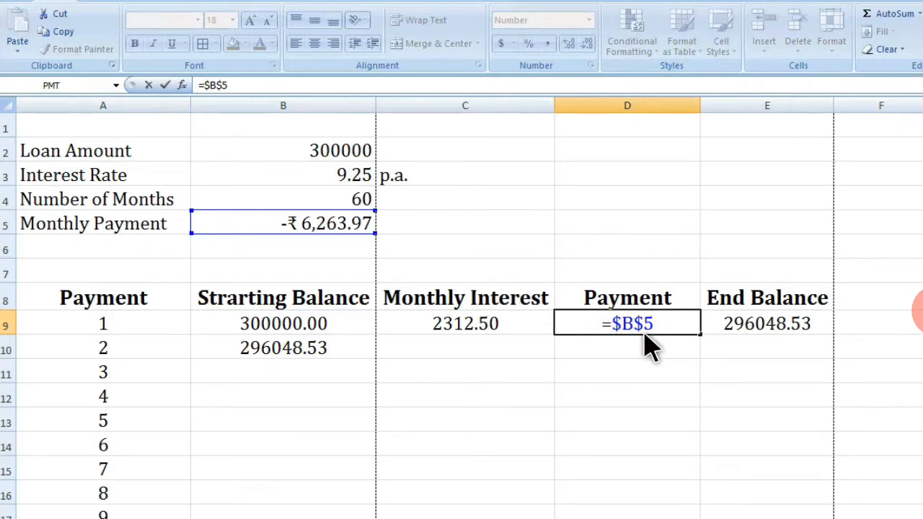
key("Return")
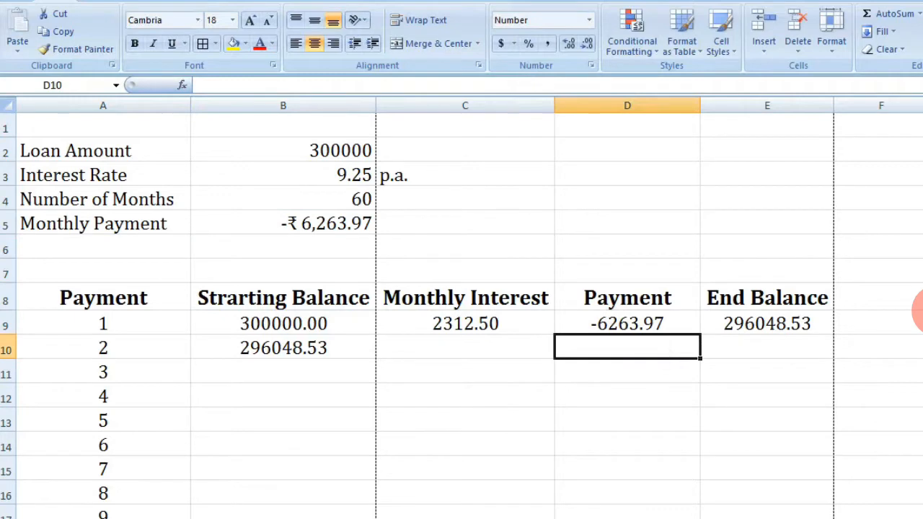
Step: Review the formulas in the first month's interest, payment and end balance cells
left_click(632, 323)
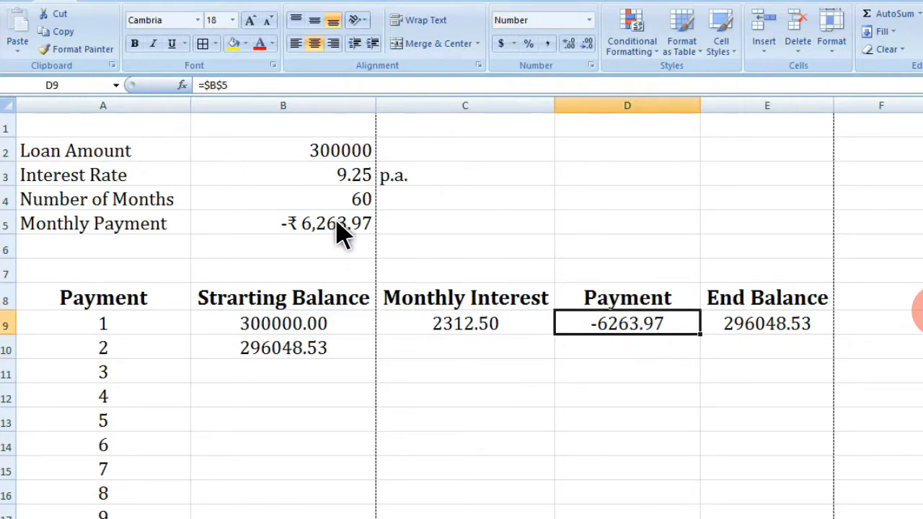
left_click(496, 338)
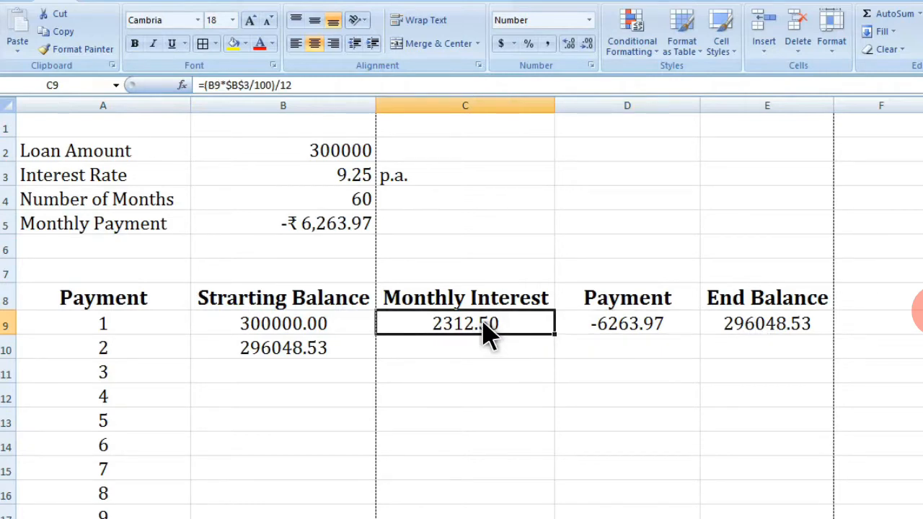
double_click(487, 333)
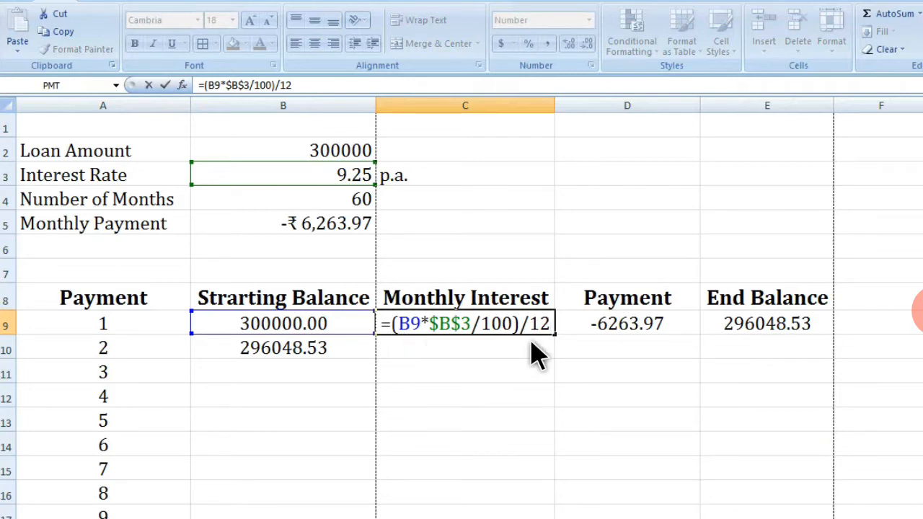
key("ctrl+Return")
left_click(746, 345)
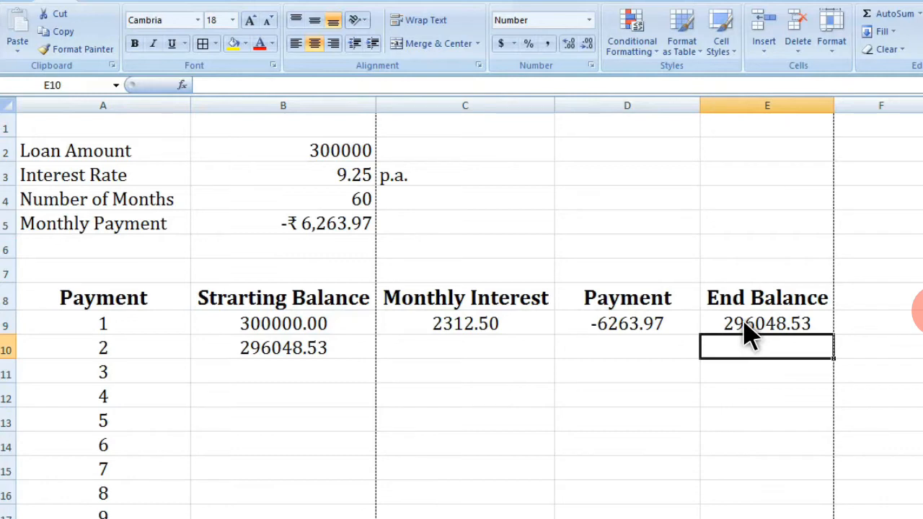
left_click(742, 324)
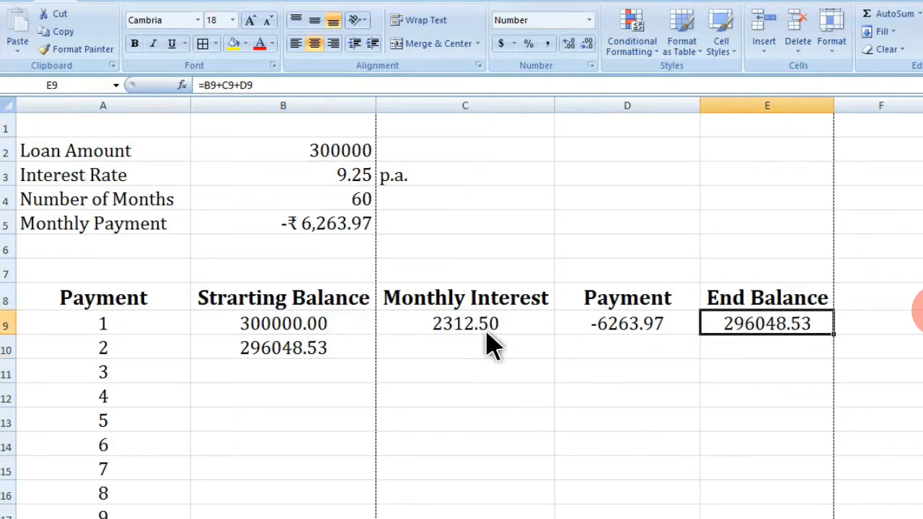
double_click(771, 344)
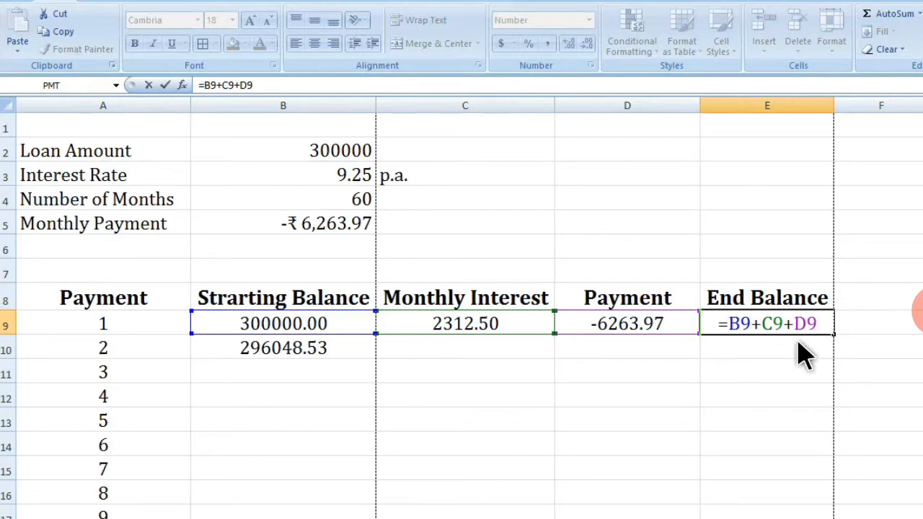
key("Escape")
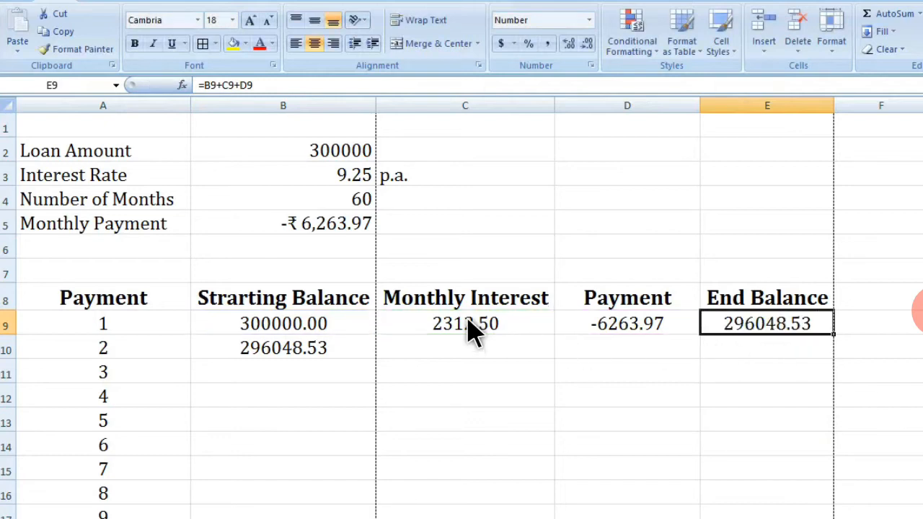
Step: Copy the interest, payment and end balance formulas from row 9 into row 10
left_click(470, 329)
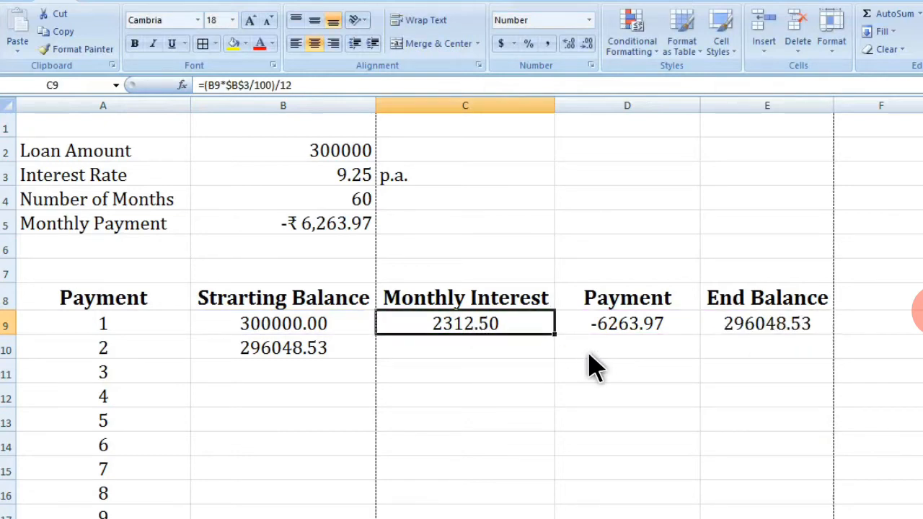
key("shift+Right")
key("shift+Right")
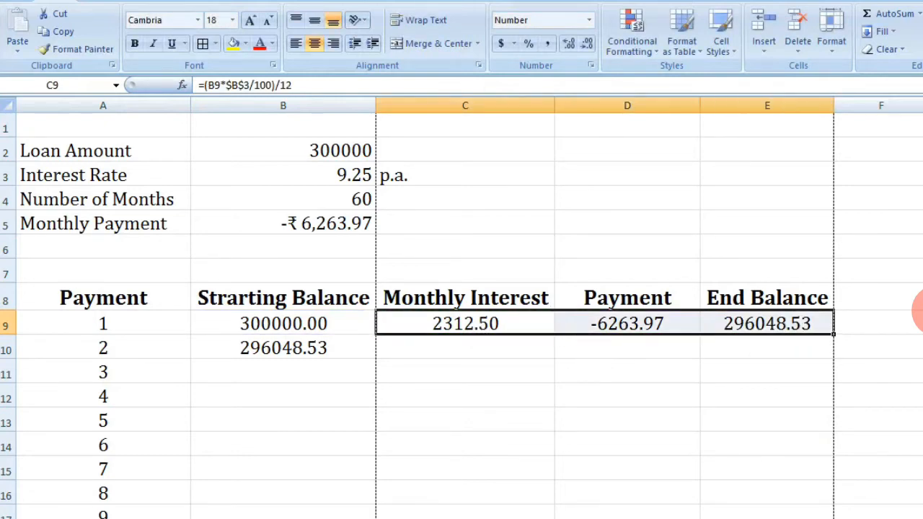
key("ctrl+c")
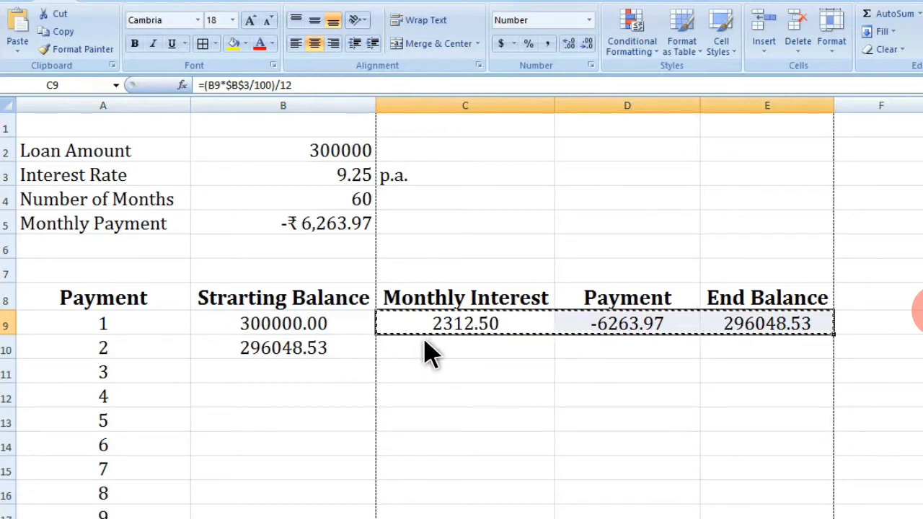
left_click(426, 357)
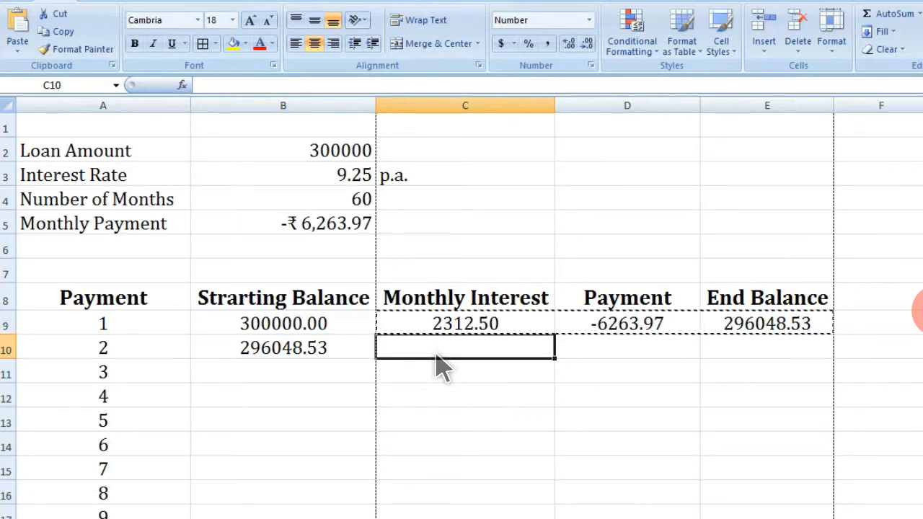
key("ctrl+v")
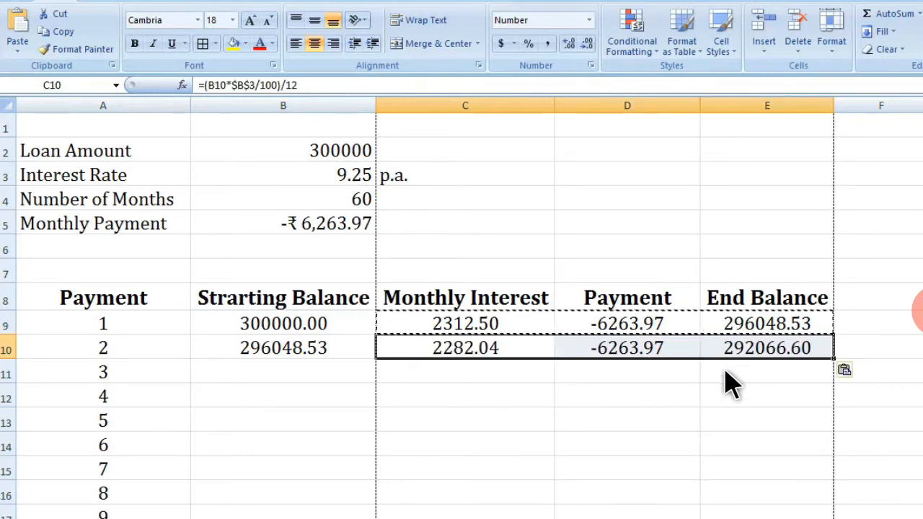
key("Escape")
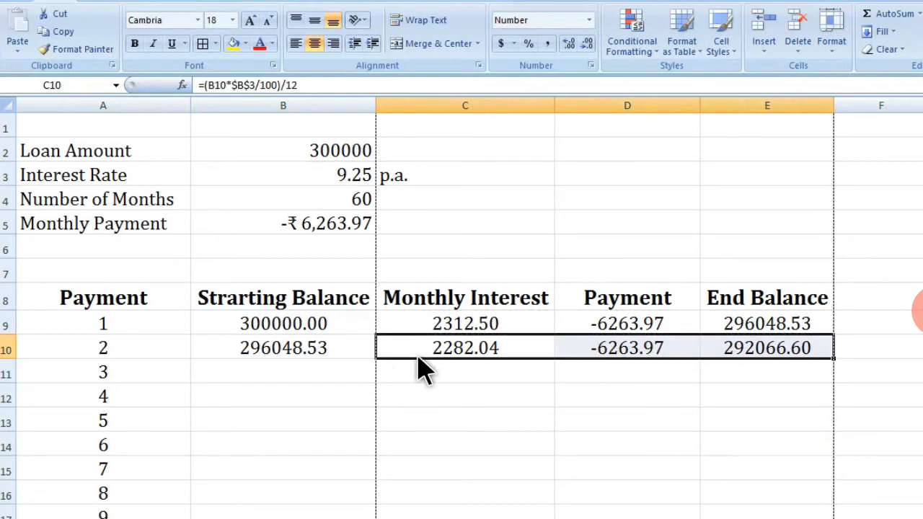
Step: Examine the second month's row and the starting balance formulas in B9 and B10
left_click(307, 353)
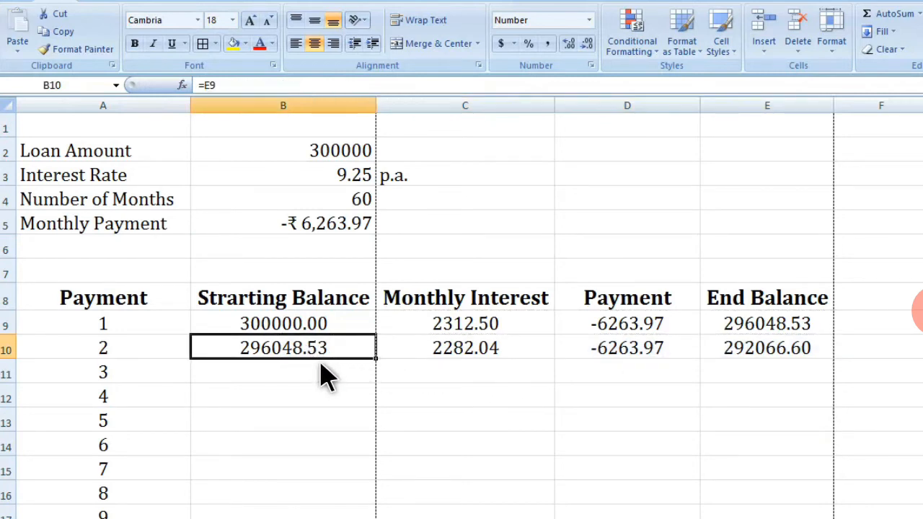
key("shift+Right")
key("shift+Right")
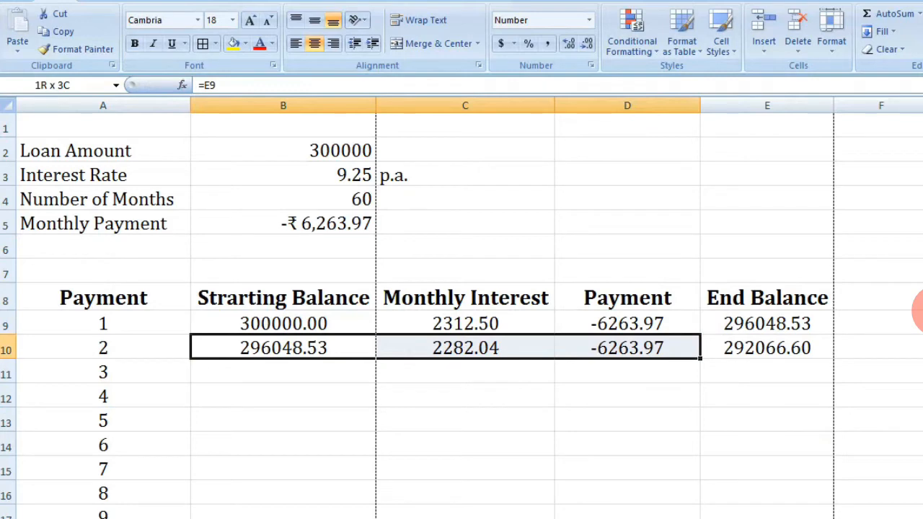
key("shift+Right")
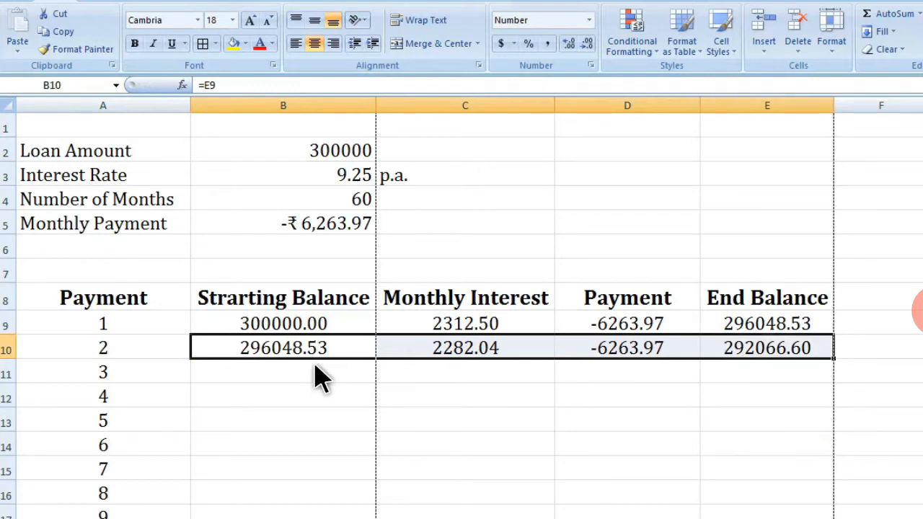
left_click(281, 326)
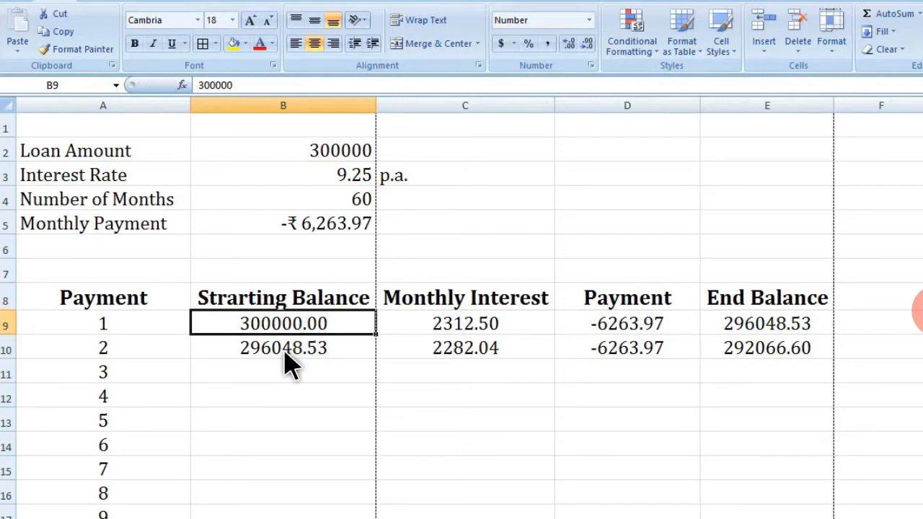
left_click(328, 353)
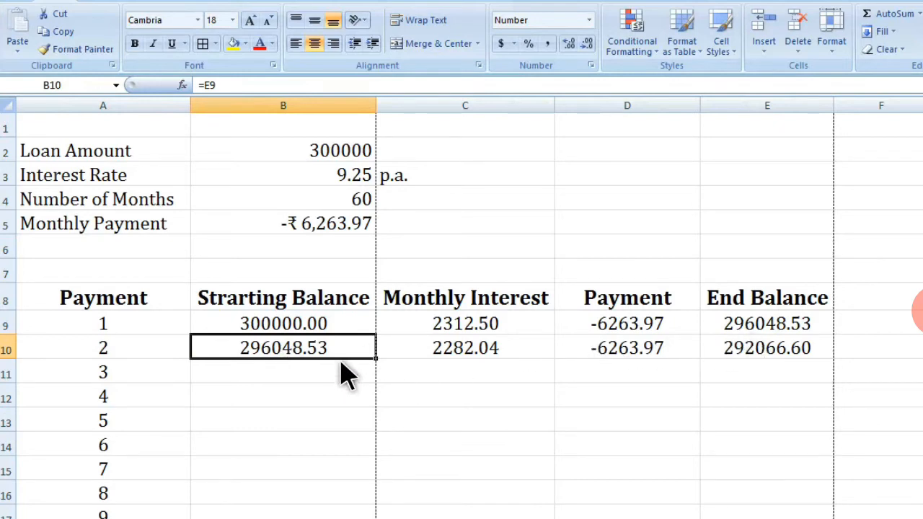
double_click(303, 357)
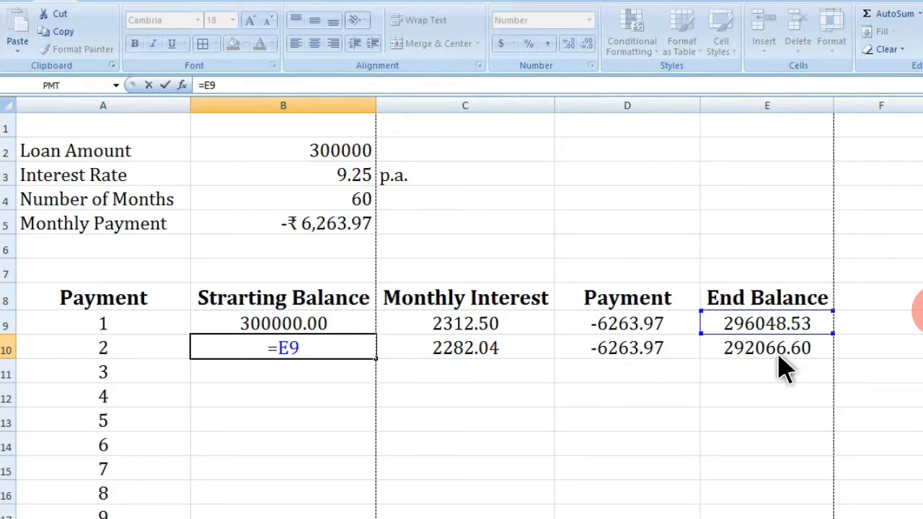
Step: Confirm =E9 as the second month's starting balance and copy the row 10 formulas from B10 through E10
key("ctrl+Return")
key("shift+Right")
key("shift+Right")
key("shift+Right")
key("ctrl+c")
Step: Paste the copied formulas into B11:E68 to fill the schedule through month 60
left_click(247, 380)
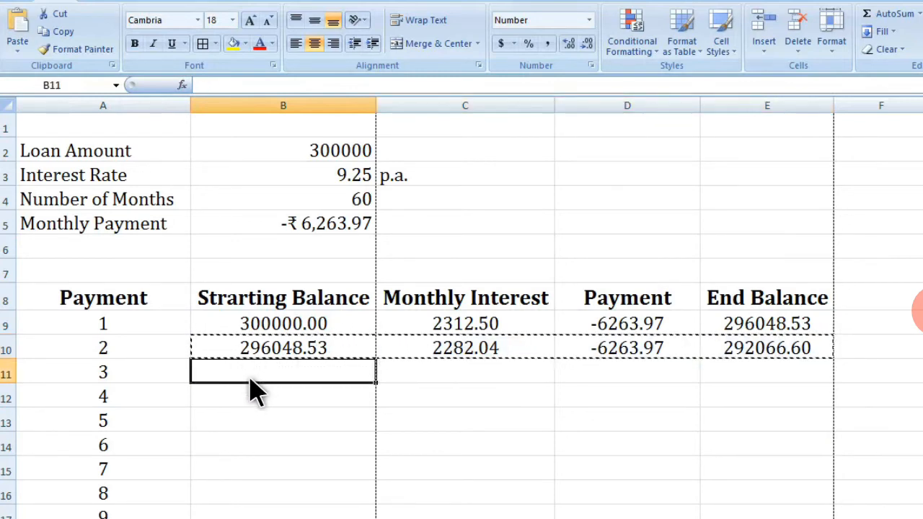
left_click_drag(250, 380, 254, 518)
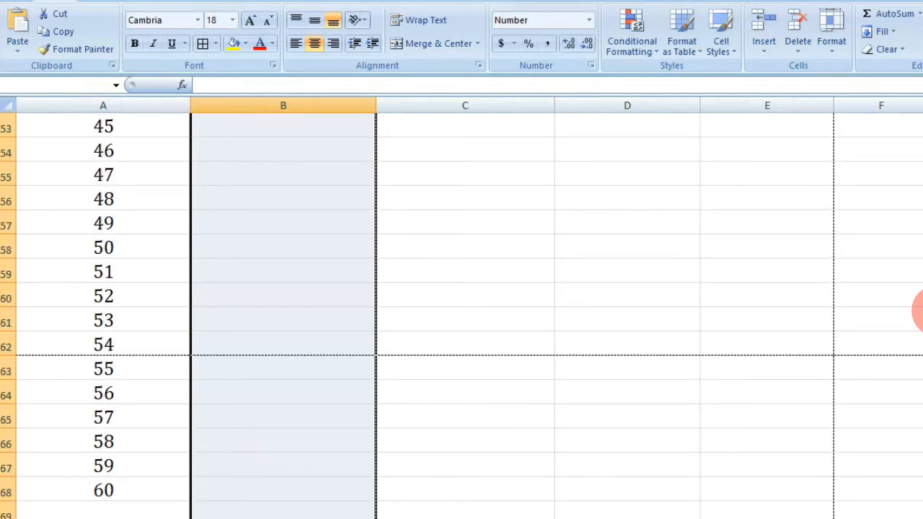
left_click_drag(254, 518, 552, 498)
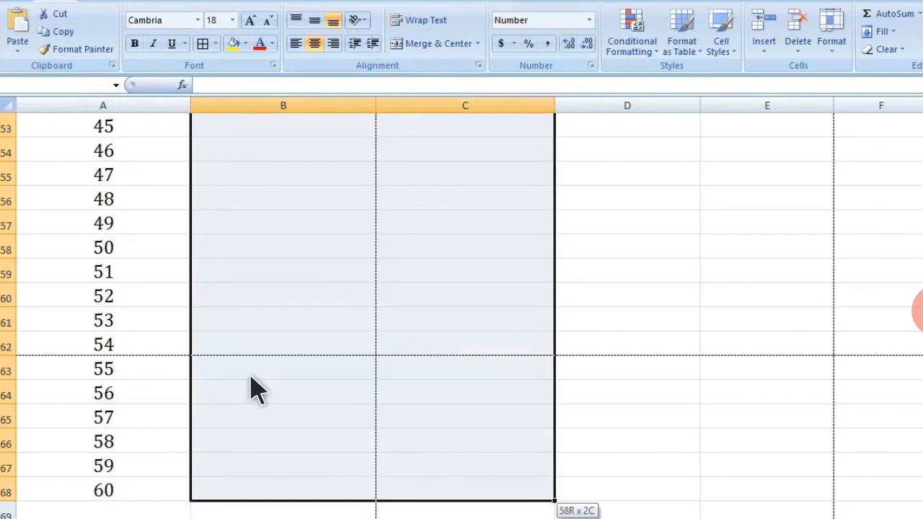
key("shift+Right")
key("shift+Right")
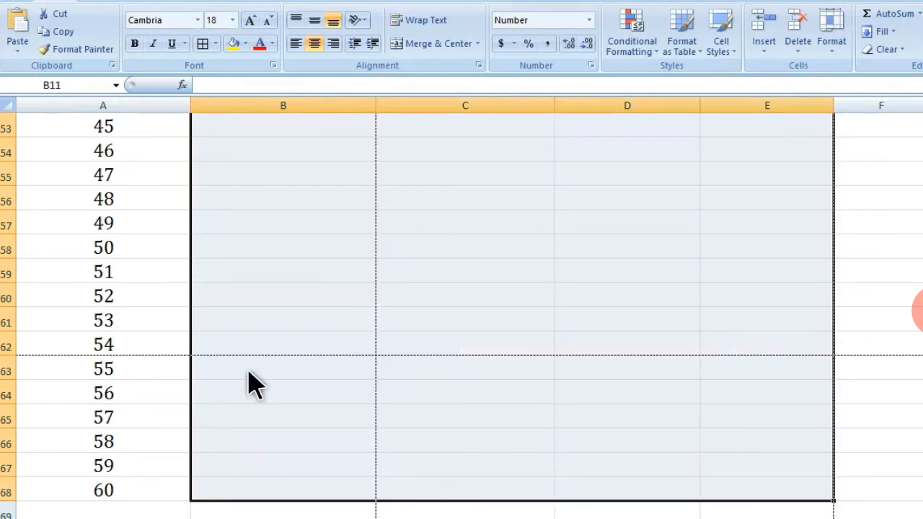
scroll(254, 387, "up", 17)
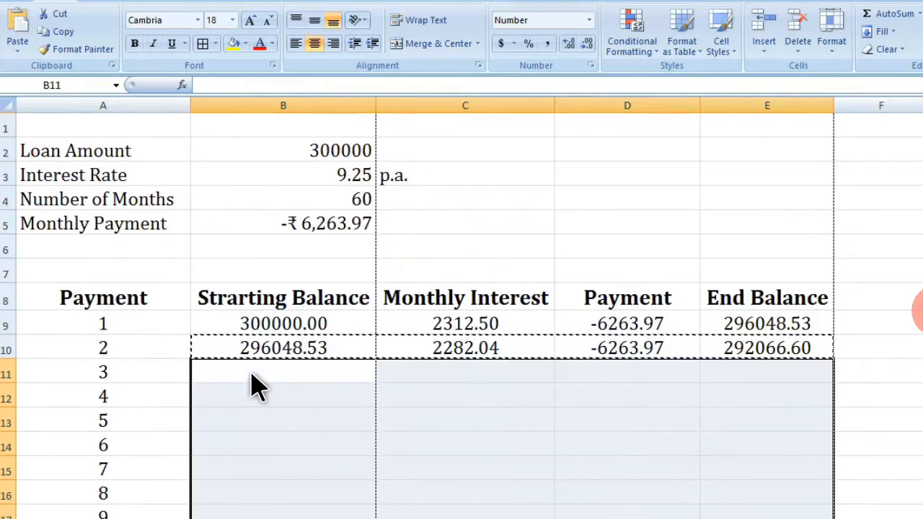
scroll(254, 388, "down", 2)
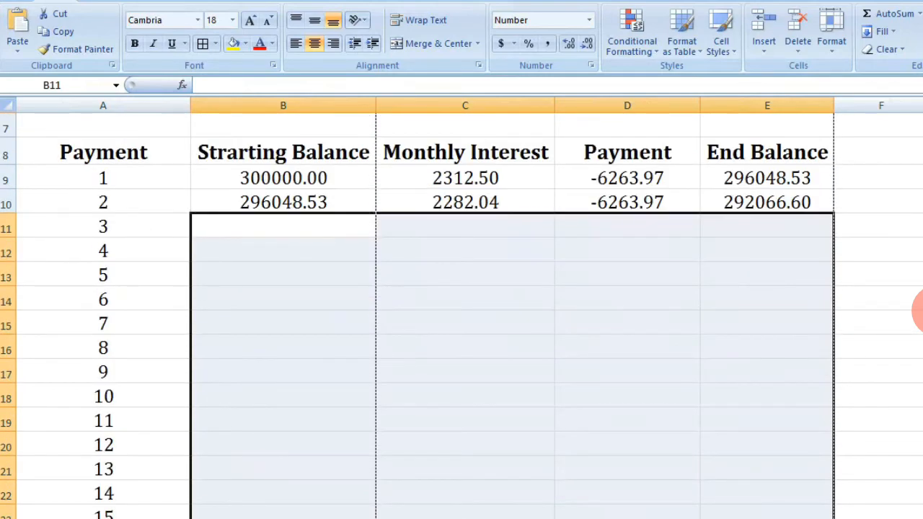
key("ctrl+v")
key("Escape")
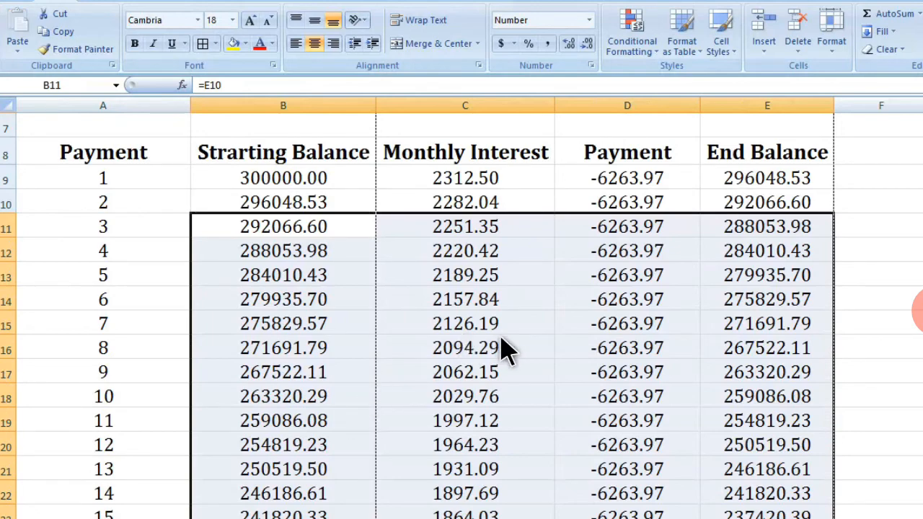
Step: Review the filled schedule down to month 60, including the starting balance and monthly interest formulas
left_click(283, 371)
scroll(503, 351, "down", 11)
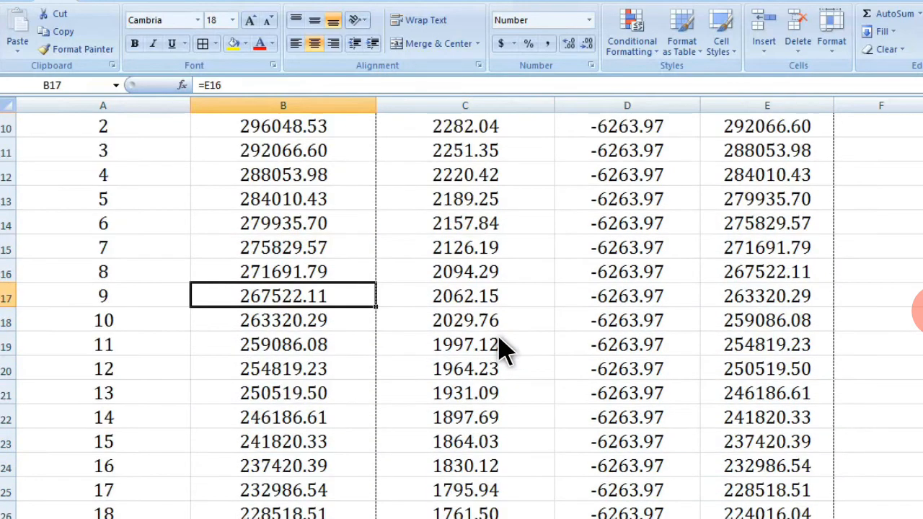
scroll(504, 351, "down", 8)
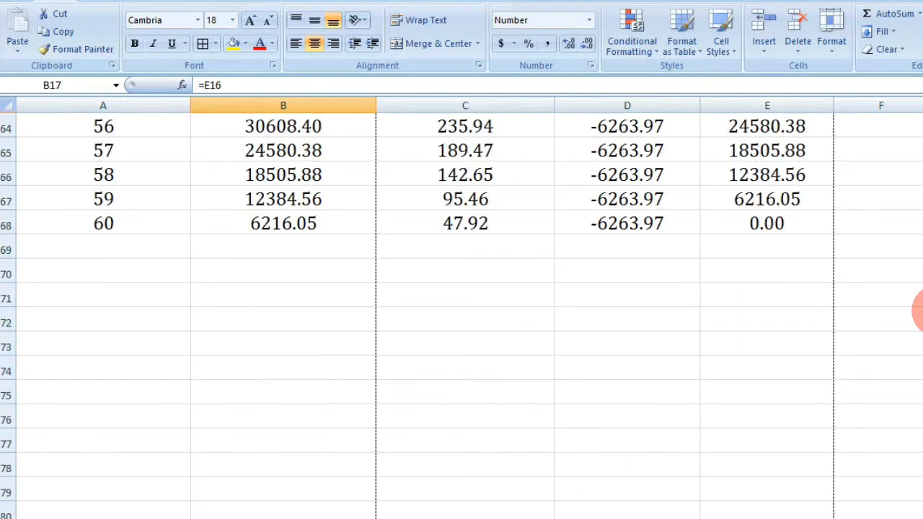
scroll(462, 310, "up", 1)
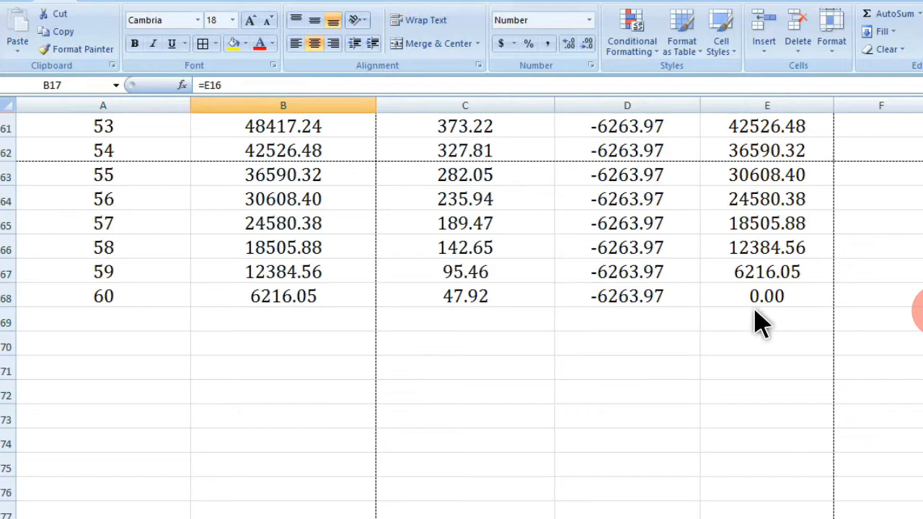
scroll(761, 325, "up", 20)
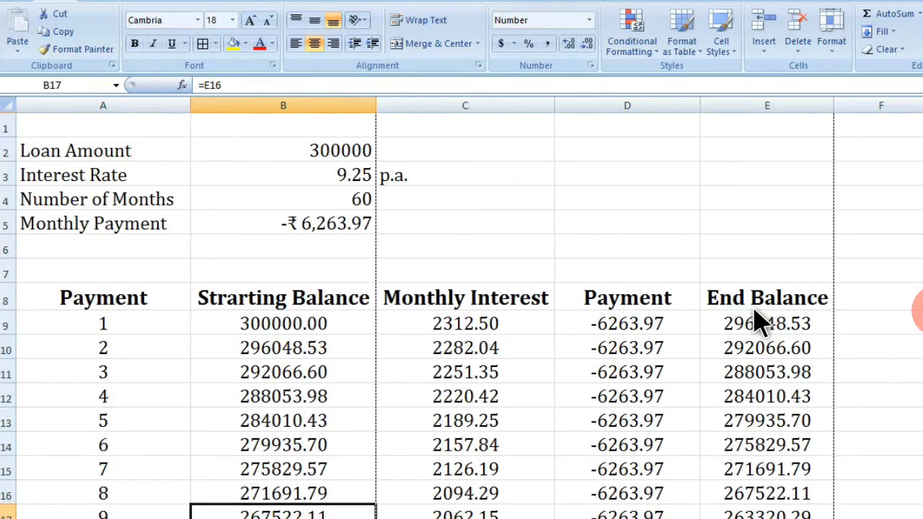
scroll(760, 323, "down", 2)
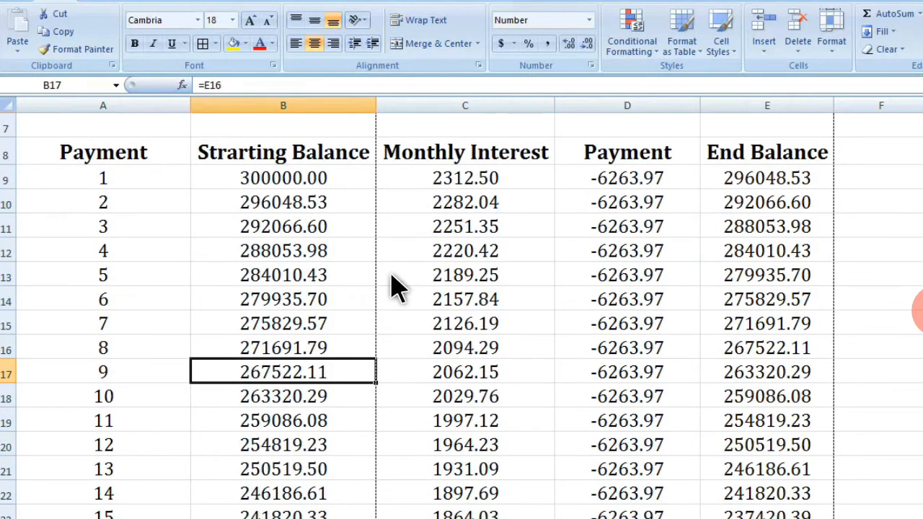
scroll(395, 288, "up", 2)
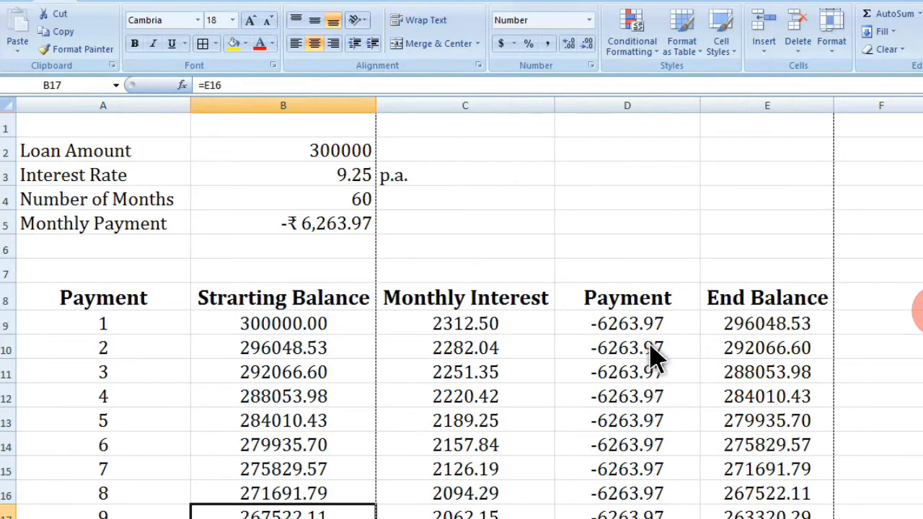
scroll(662, 389, "down", 2)
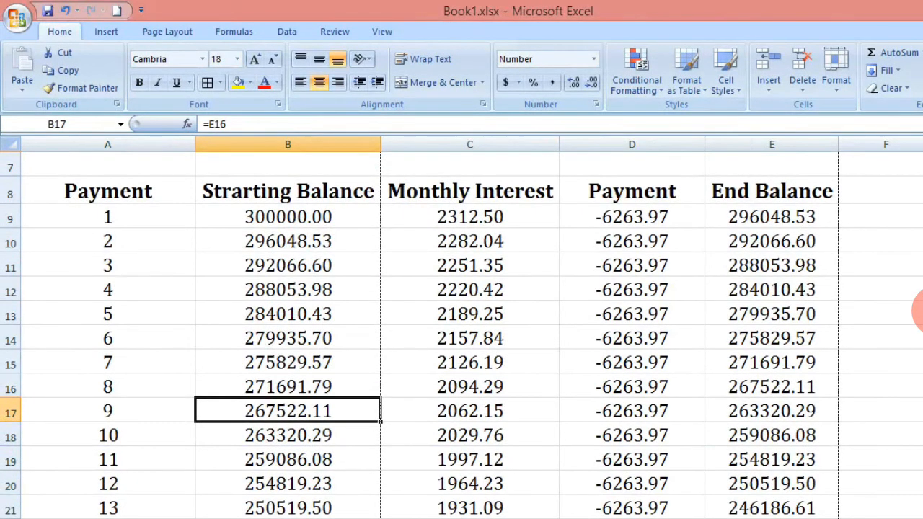
scroll(461, 325, "up", 2)
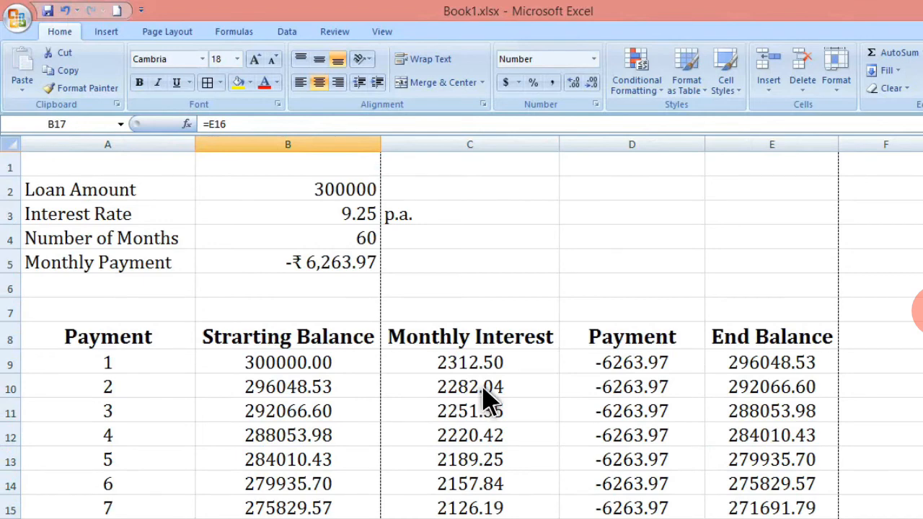
left_click(501, 367)
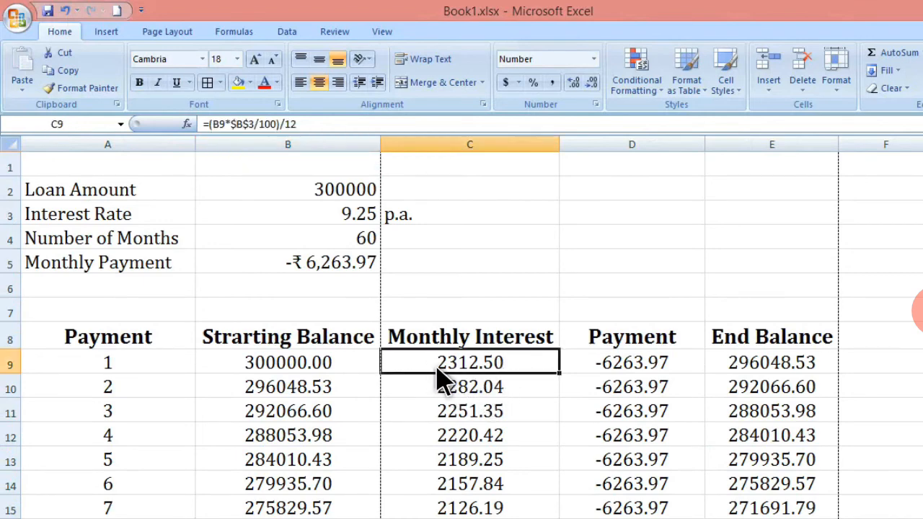